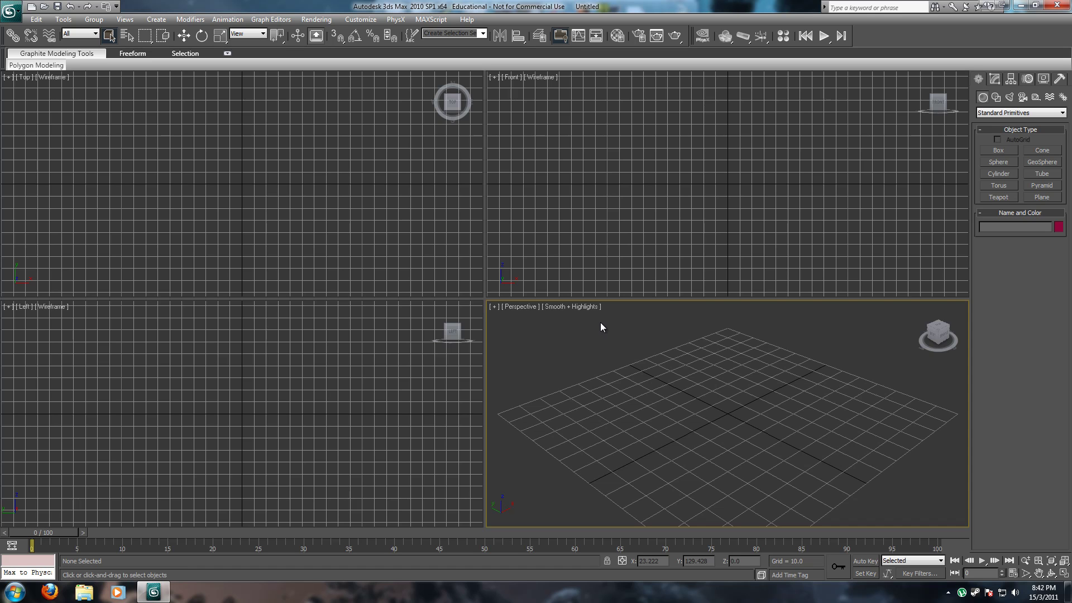
- Cycle the active viewport through Front, Top and Left, then back to Perspective
left_click(497, 269)
left_click(394, 269)
left_click(458, 316)
left_click(670, 412)
- Open the computer's system properties, review the 64-bit Windows 7 Ultimate details, then close them
left_click(14, 592)
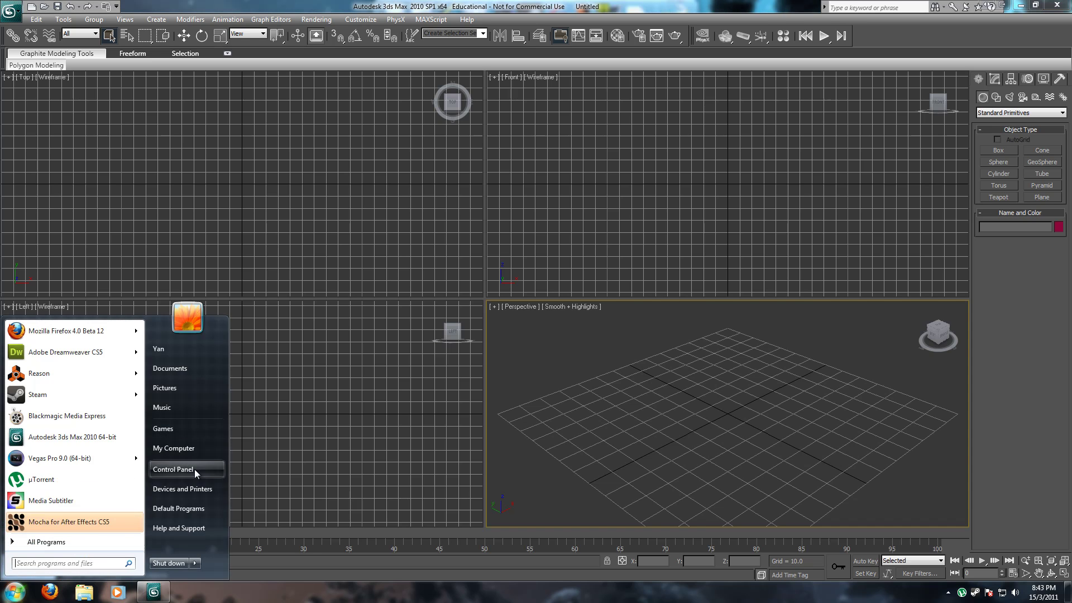
right_click(184, 452)
left_click(225, 547)
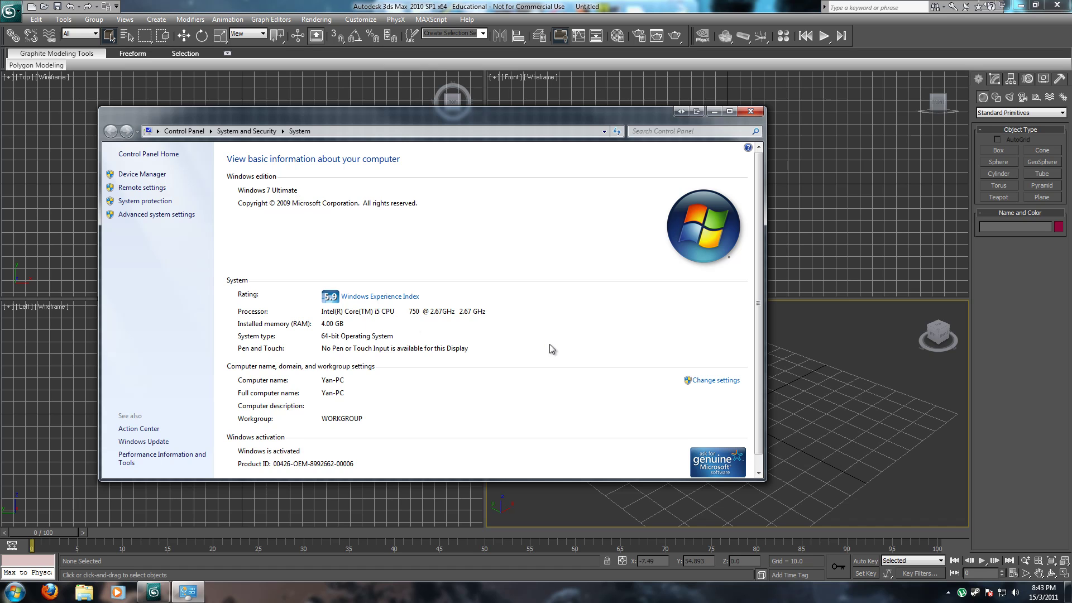
scroll(553, 348, "down", 1)
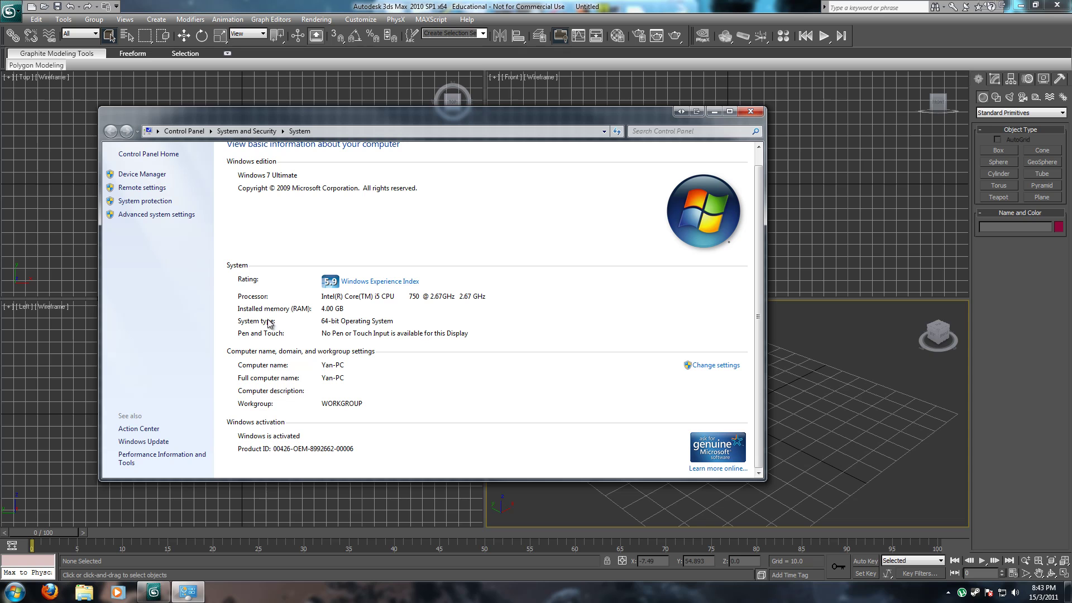
scroll(565, 348, "up", 1)
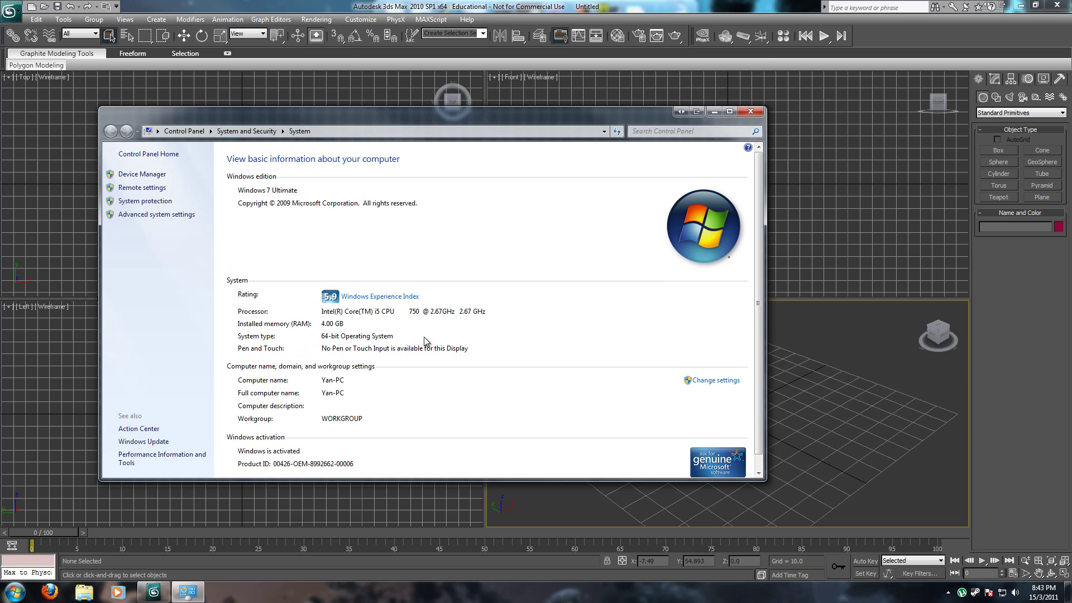
left_click(751, 112)
- Run dxdiag, check the Display 1 graphics details and the System tab, then exit
key("super")
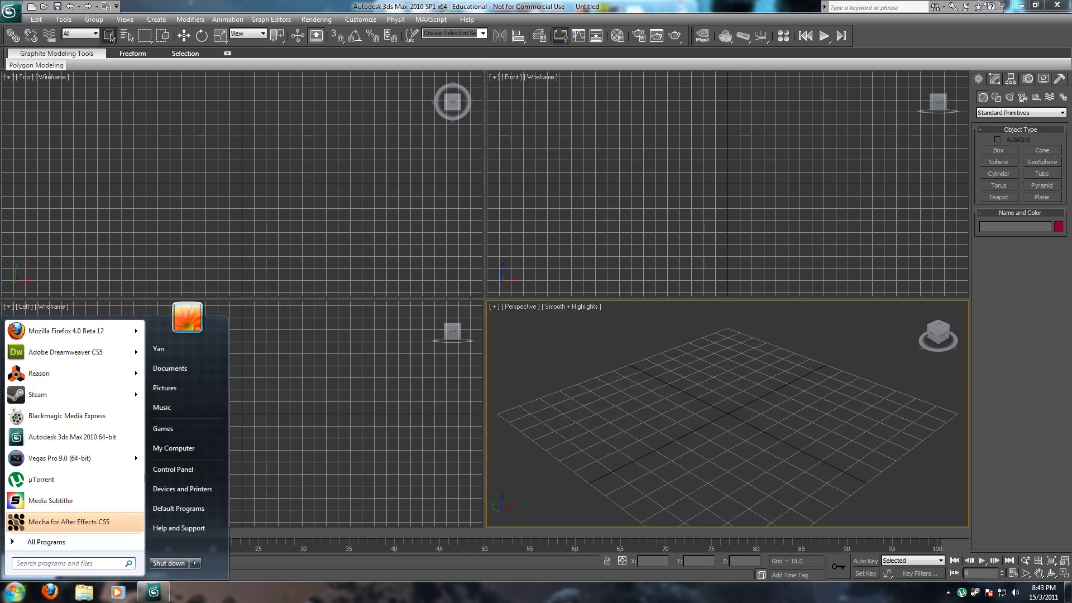
left_click(753, 297)
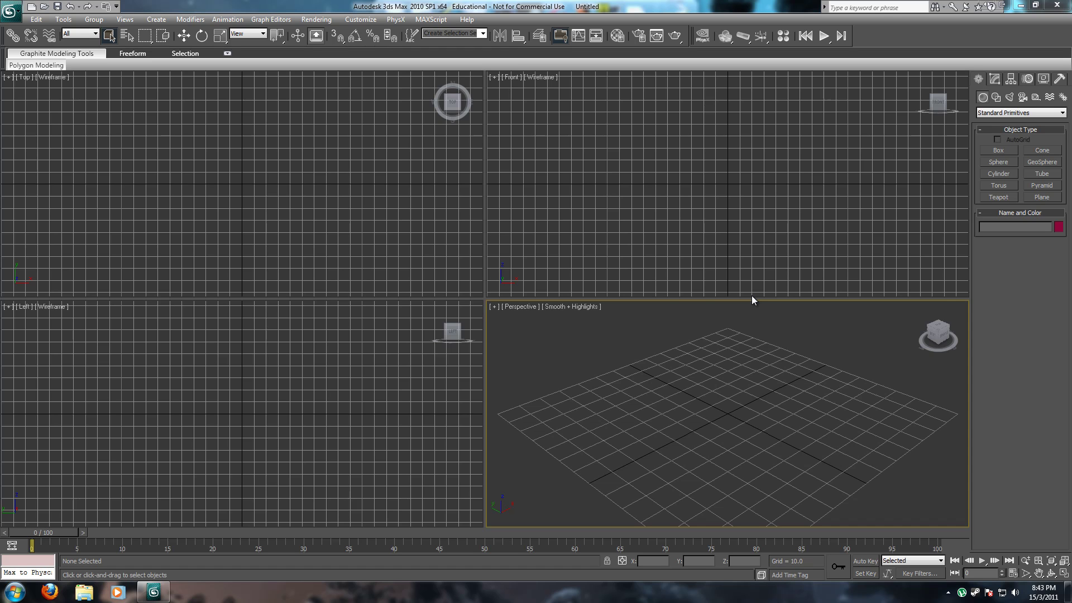
key("super+r")
key("Escape")
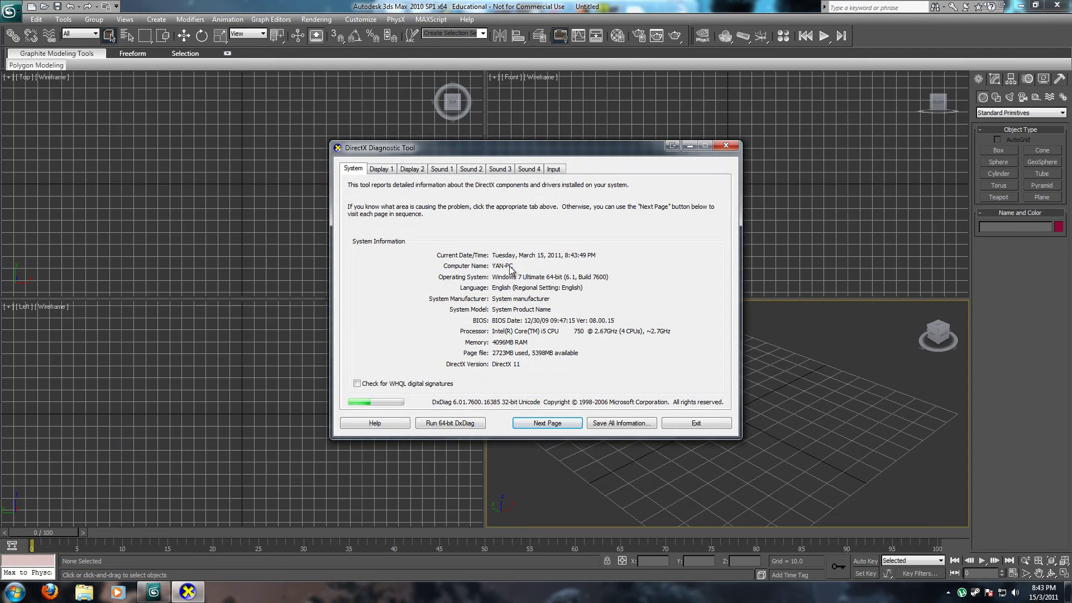
left_click(391, 169)
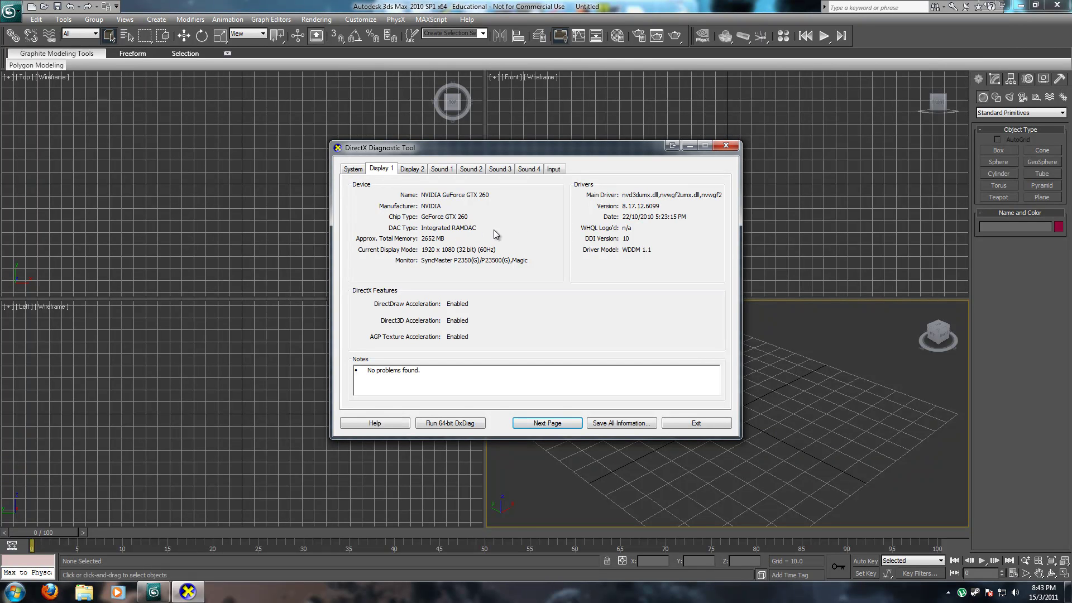
left_click(354, 168)
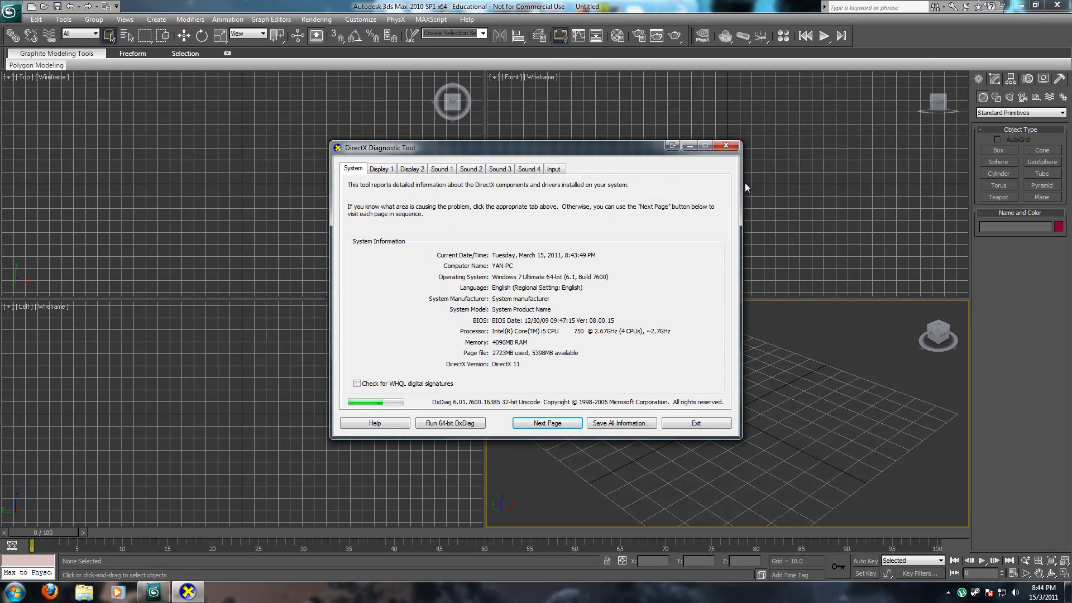
left_click(707, 424)
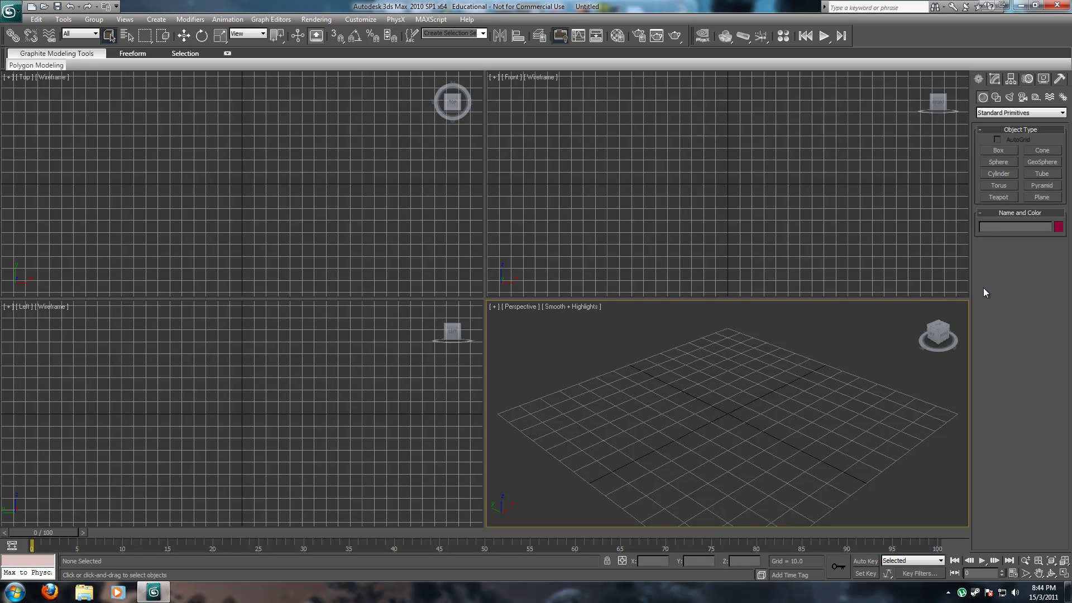
- Maximize the Perspective viewport to a single full-size view with Alt+W
key("alt+w")
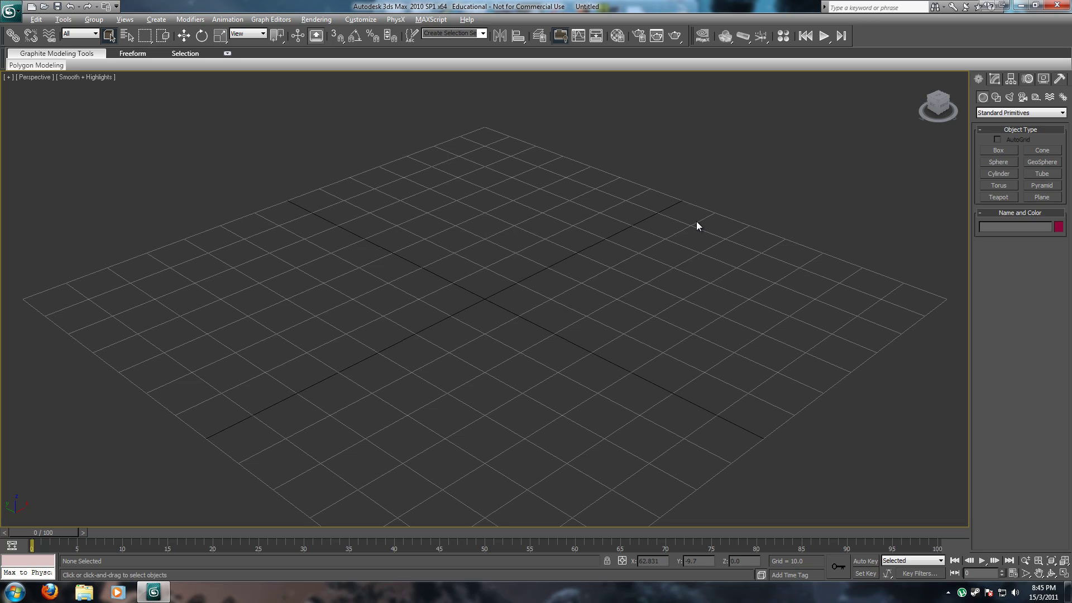
- Draw a large plane across the ground grid and shift it along its Y axis
left_click(1042, 197)
middle_click_drag(443, 232, 453, 262, "alt")
scroll(456, 286, "down", 6)
left_click_drag(305, 170, 895, 381)
key("w")
left_click_drag(519, 283, 469, 284)
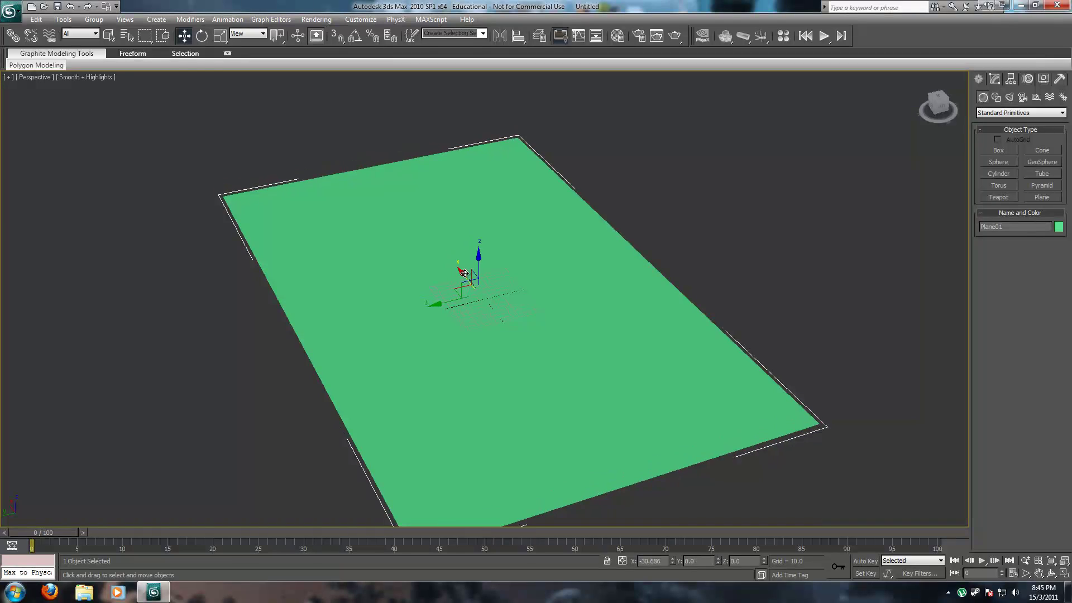
- Rename the plane to Floor and give it a dark purple object colour
left_click(994, 80)
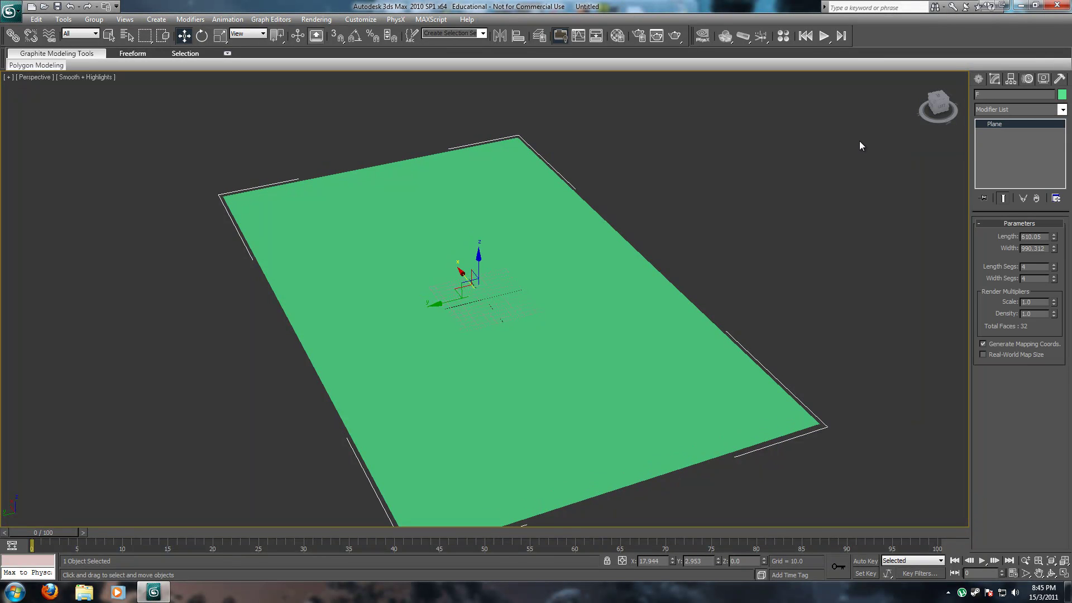
type("loor")
left_click(980, 79)
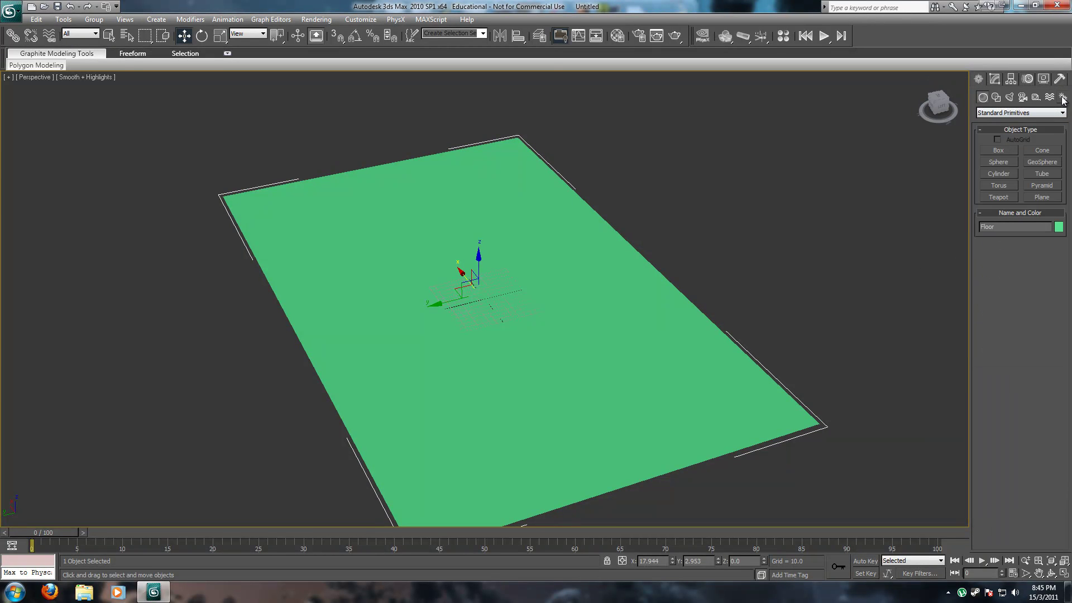
left_click(994, 79)
left_click(1062, 94)
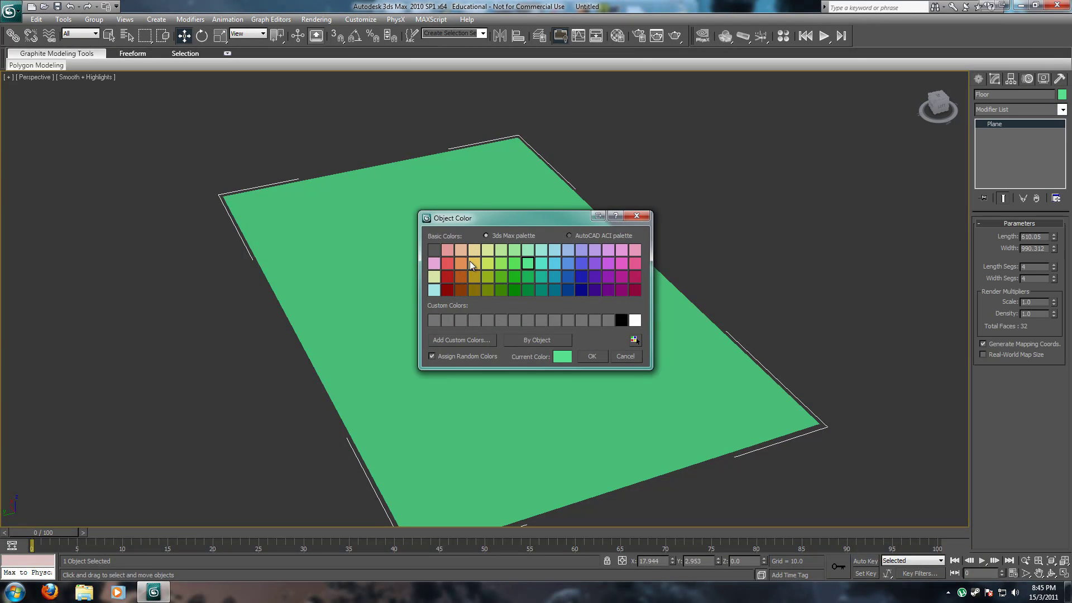
left_click(595, 290)
left_click(592, 356)
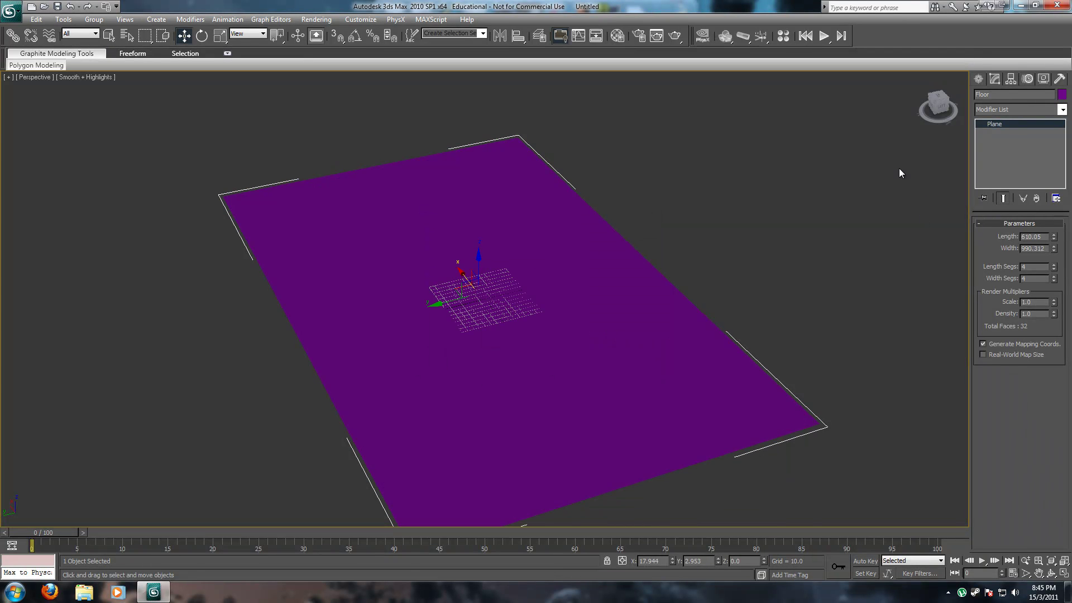
- Create a red box and a green sphere beside it on the purple floor
left_click(981, 79)
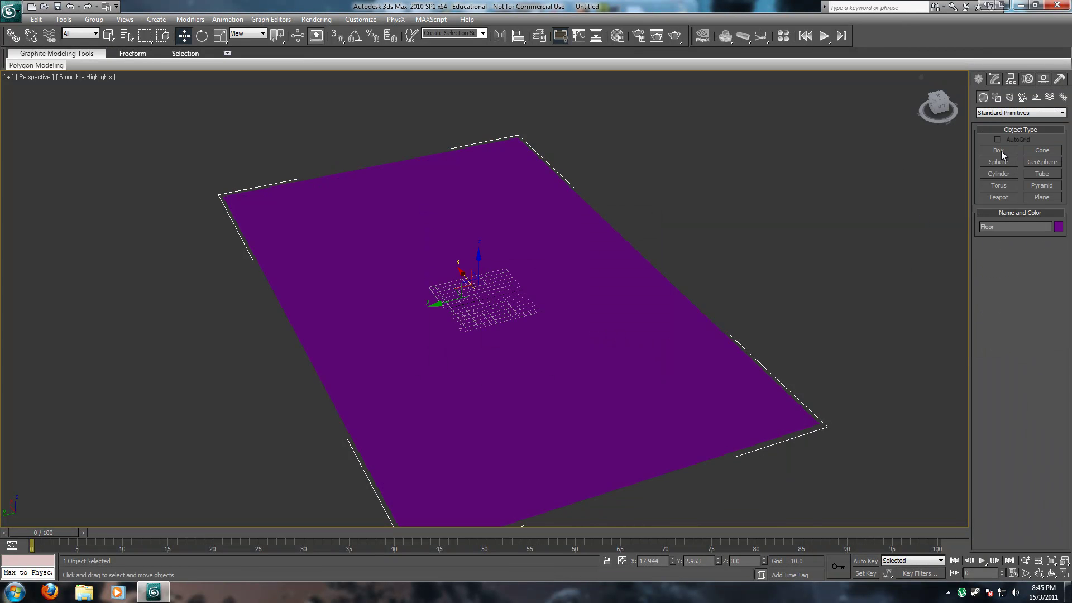
left_click(999, 151)
left_click_drag(454, 249, 431, 282)
left_click(434, 238)
left_click(1000, 162)
left_click_drag(483, 314, 496, 326)
right_click(495, 324)
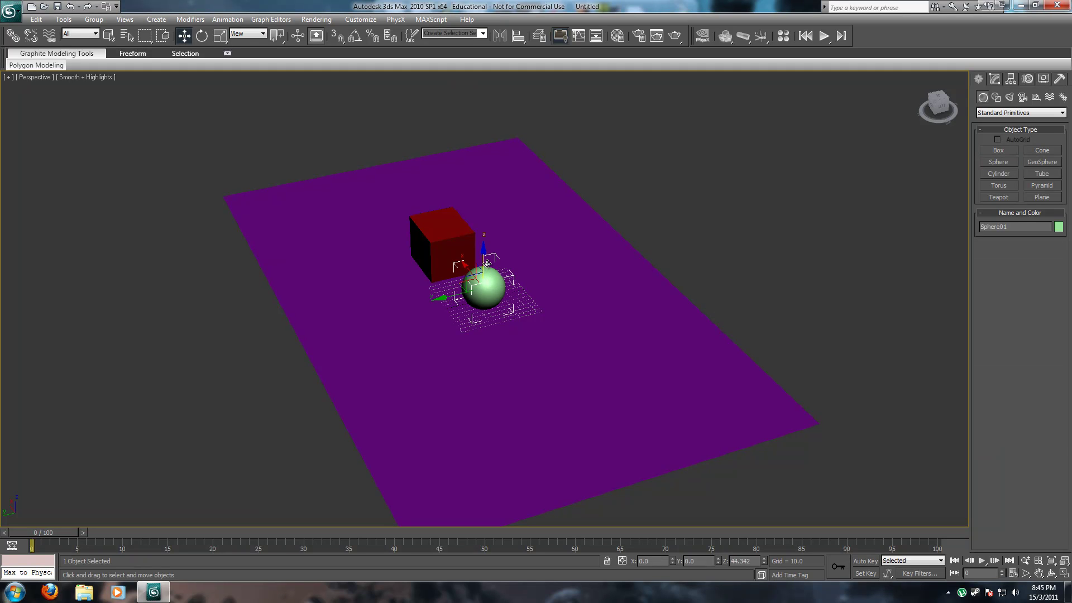
left_click(450, 243)
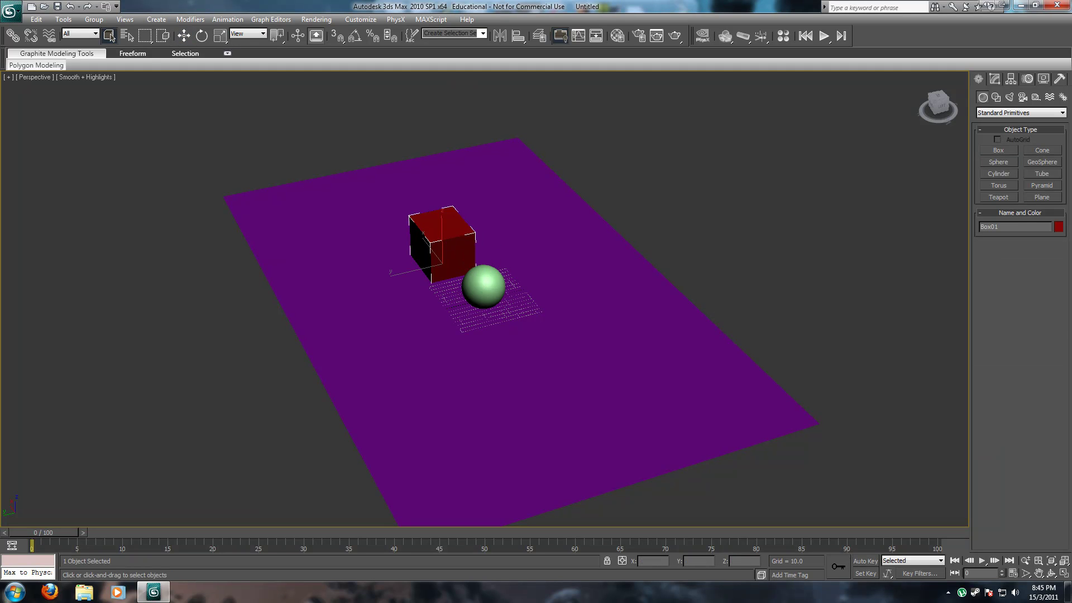
- Set the box's Length, Width and Height to 50 each, making a cube
left_click(995, 79)
left_click(1035, 237)
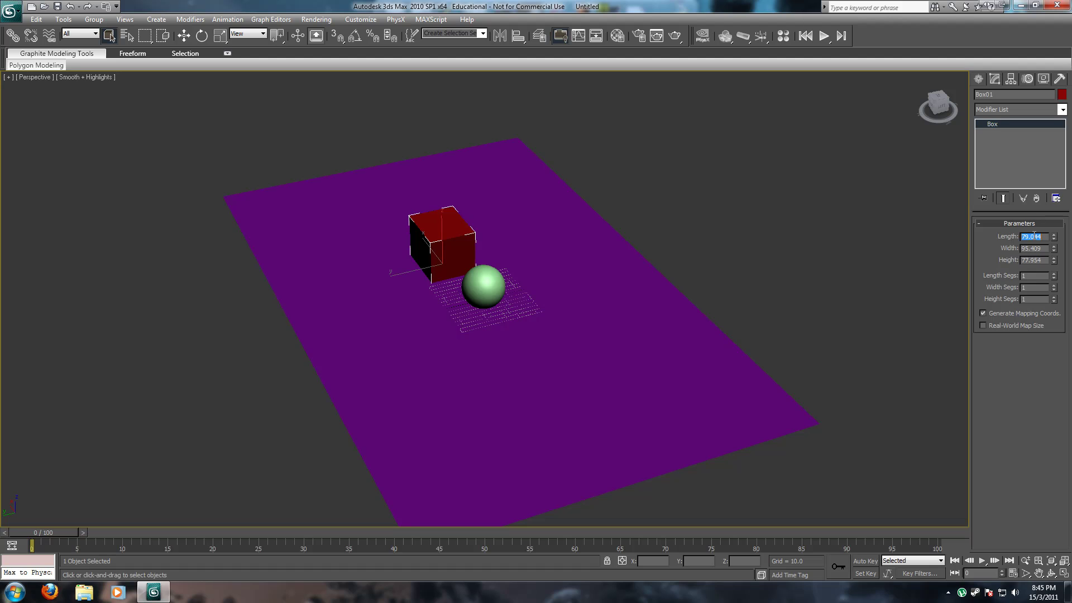
type("50")
key("Tab")
type("50")
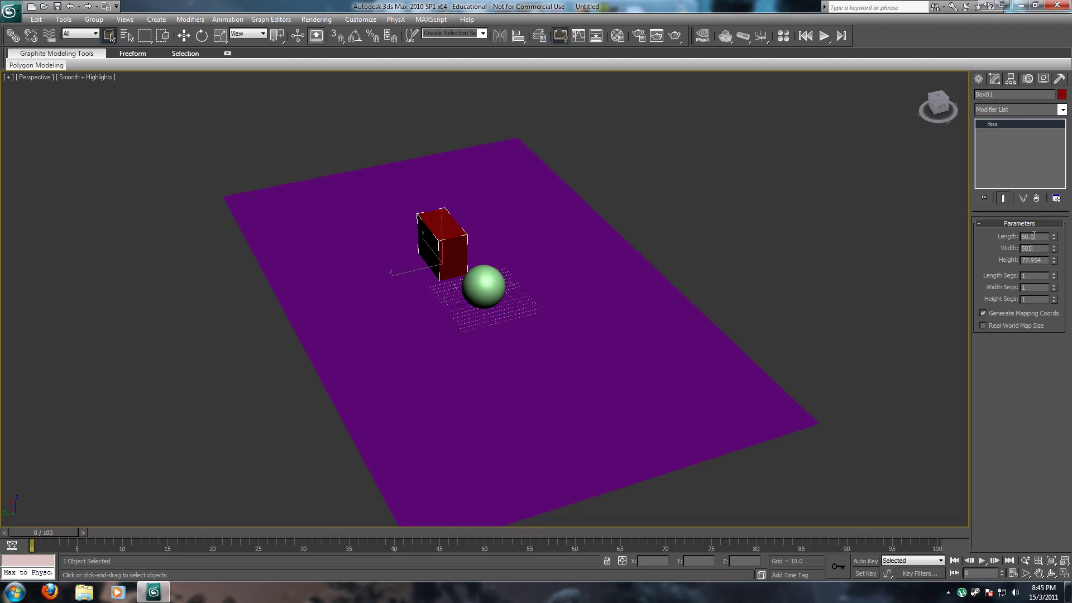
key("Tab")
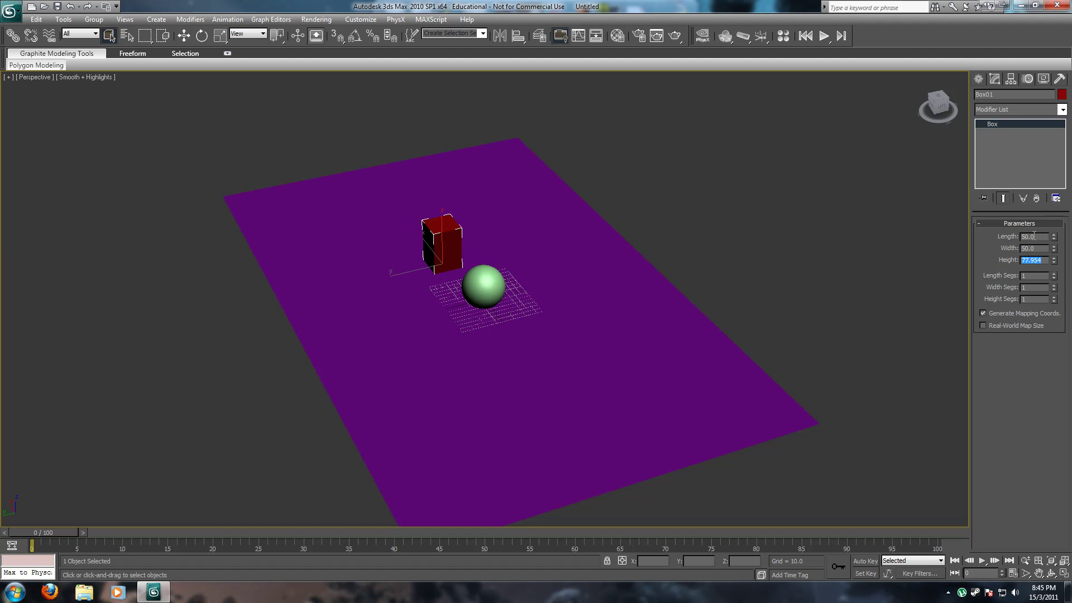
type("50")
key("Return")
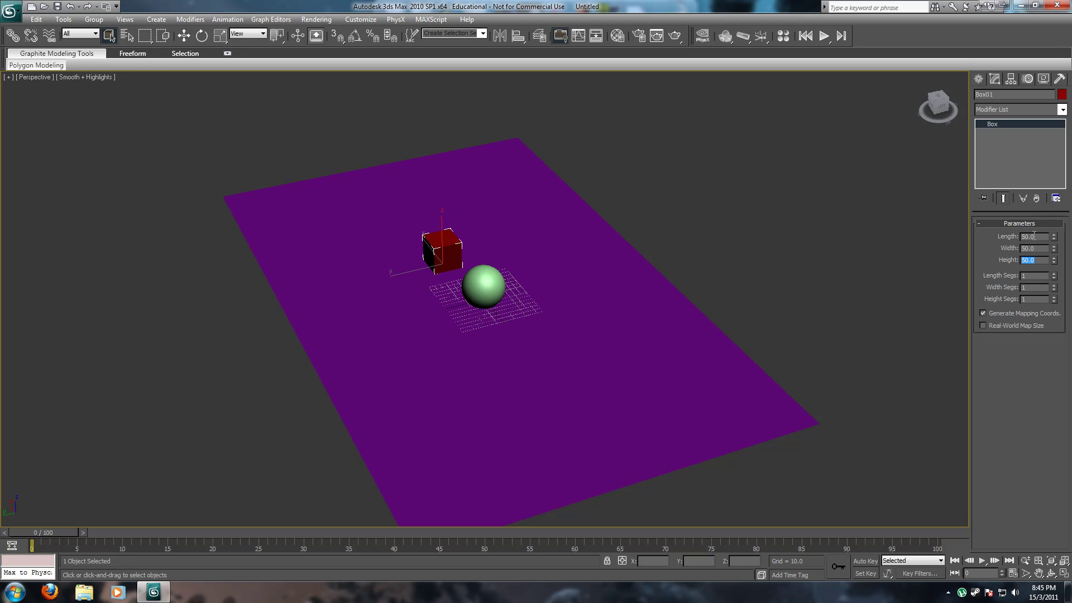
middle_click_drag(287, 402, 498, 365, "alt")
- Move the red cube further right across the purple floor
left_click(557, 365)
scroll(492, 341, "up", 15)
key("w")
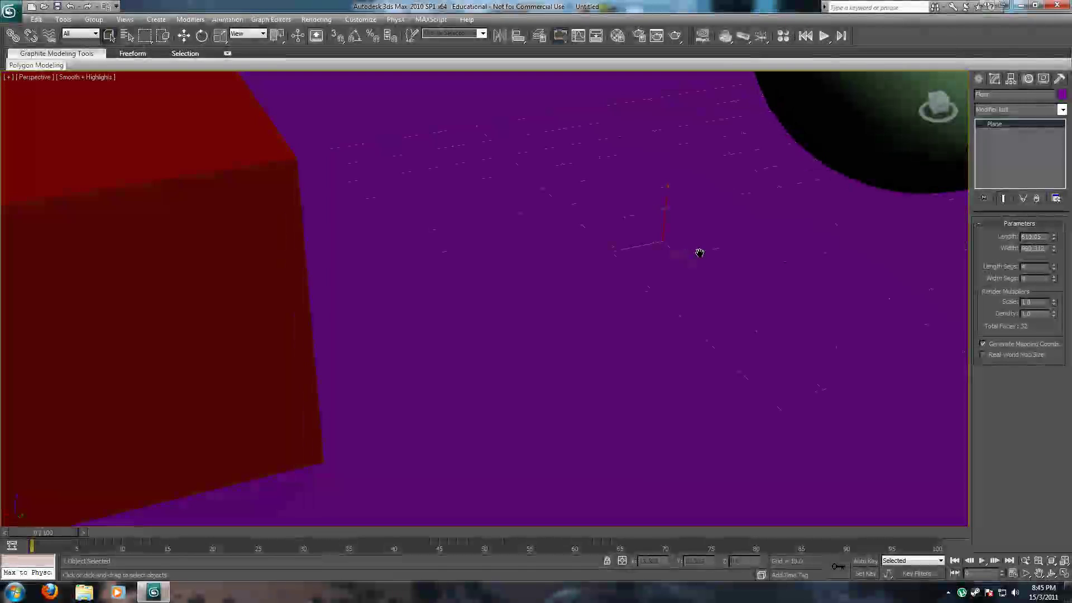
left_click(220, 276)
scroll(683, 298, "down", 12)
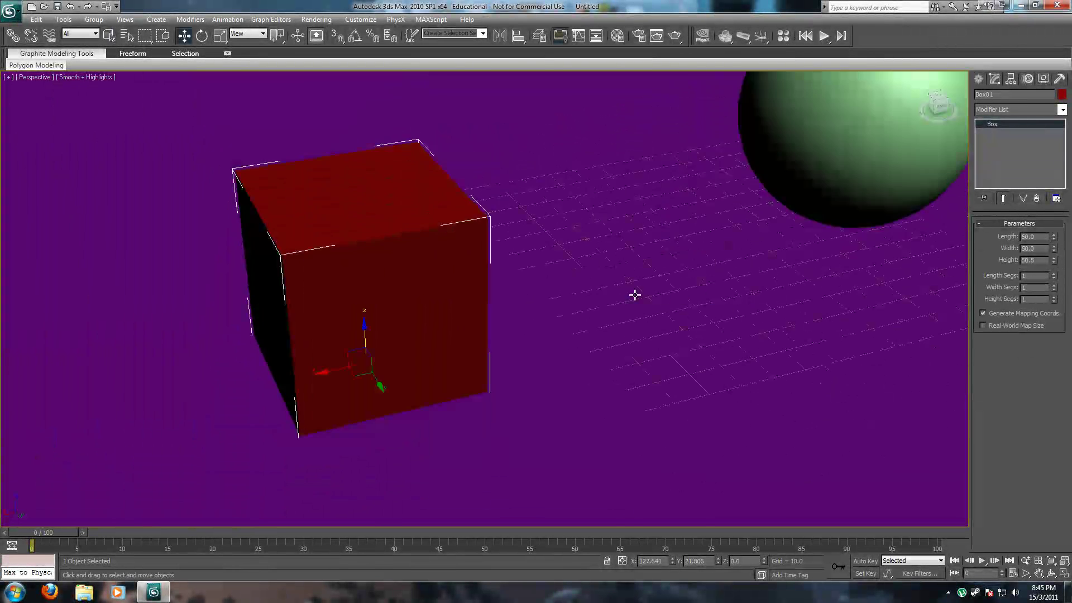
left_click_drag(397, 313, 508, 313)
middle_click_drag(594, 347, 562, 311, "alt")
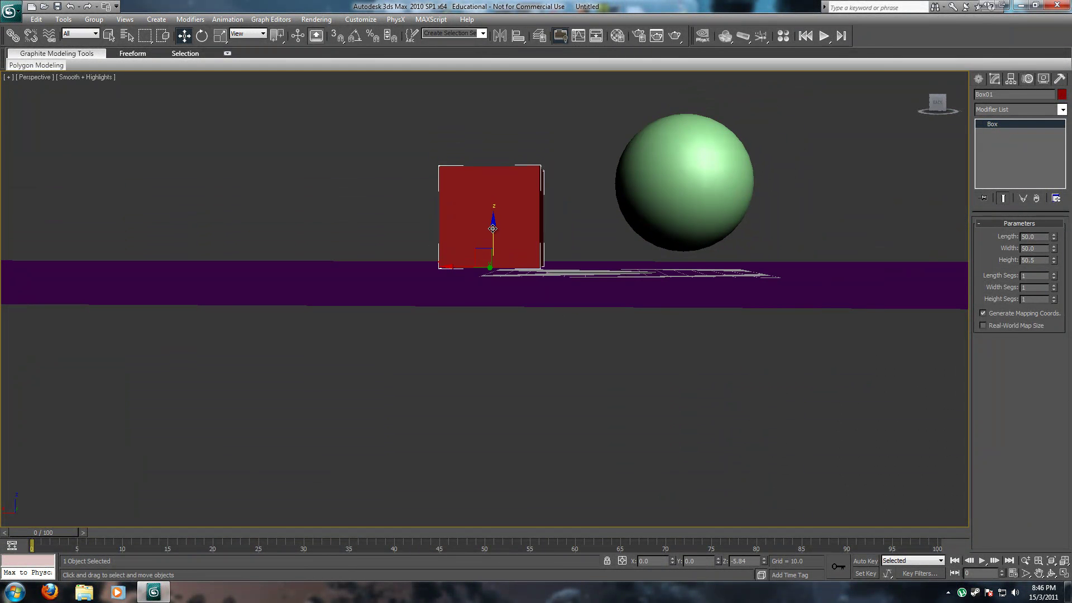
- Shrink the green sphere uniformly to about 67 percent of its size
left_click(726, 179)
key("r")
mouse_move(691, 187)
left_mouse_down()
mouse_move(692, 171)
mouse_move(690, 223)
mouse_move(653, 278)
mouse_move(694, 206)
left_mouse_up()
right_click(698, 174)
middle_click_drag(742, 187, 706, 271, "alt")
key("ctrl+z")
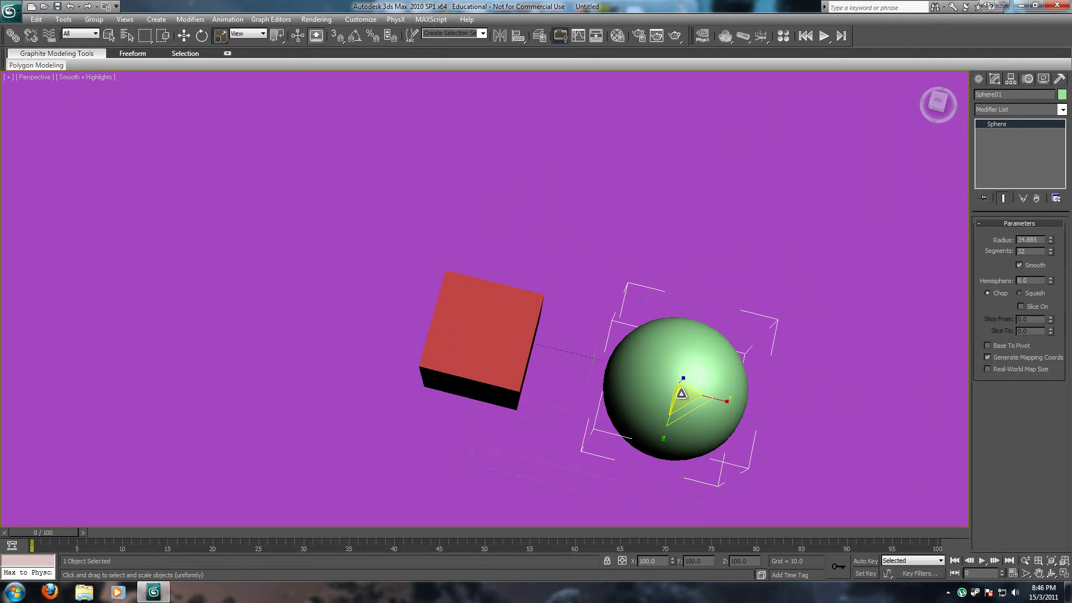
left_click_drag(684, 395, 684, 425)
middle_click_drag(685, 424, 701, 356, "alt")
- Lower the sphere beside the cube and frame both objects in the view
key("w")
left_click_drag(696, 168, 694, 193)
middle_click_drag(694, 193, 653, 238, "alt")
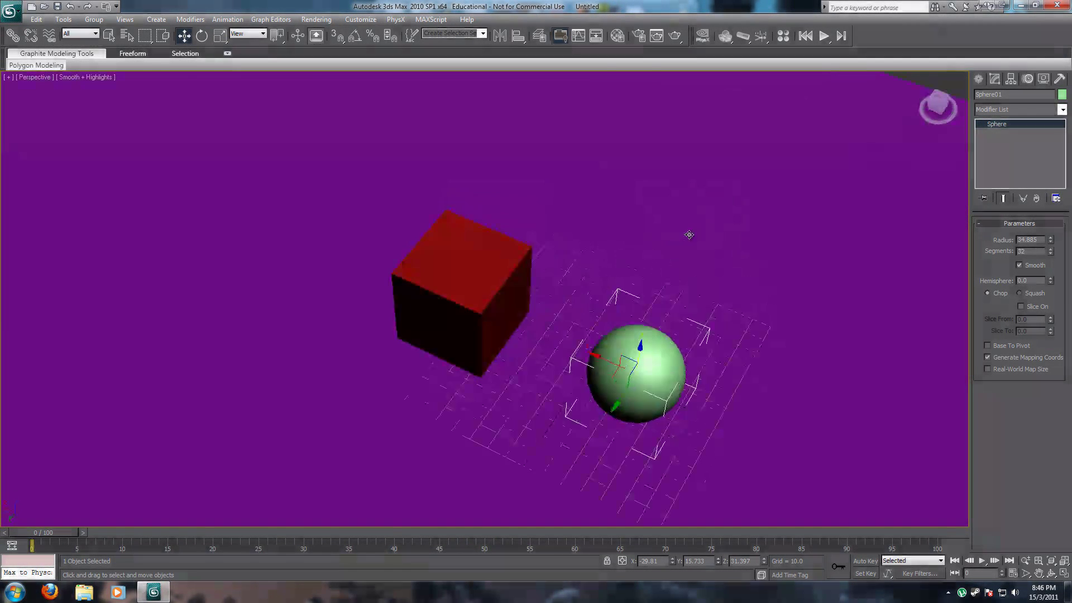
scroll(653, 238, "down", 8)
middle_click_drag(246, 407, 452, 314, "alt")
scroll(453, 313, "up", 8)
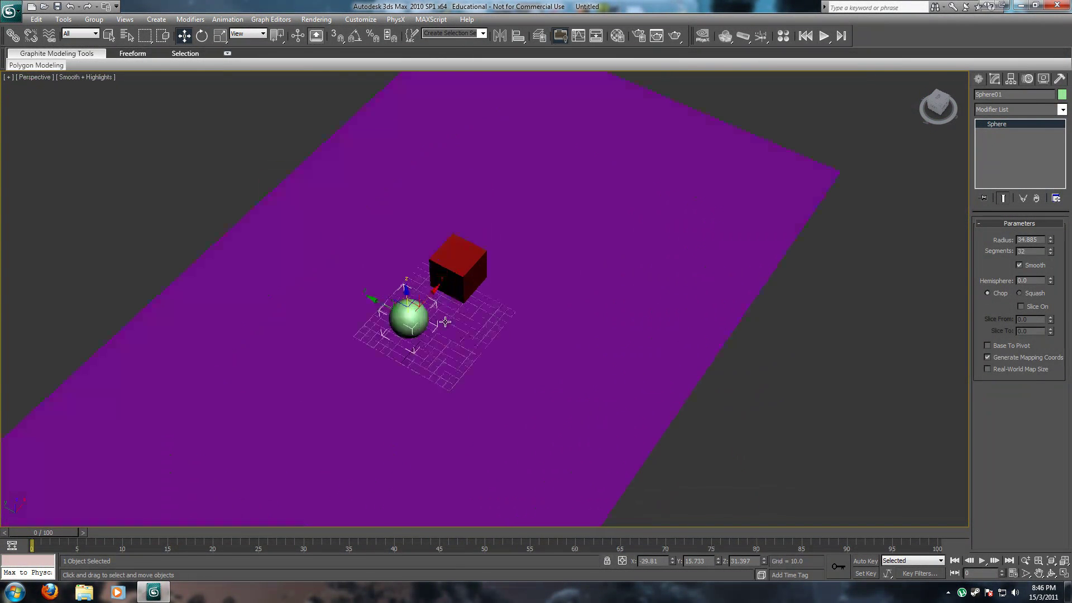
scroll(452, 314, "up", 4)
middle_click_drag(596, 254, 564, 261, "alt")
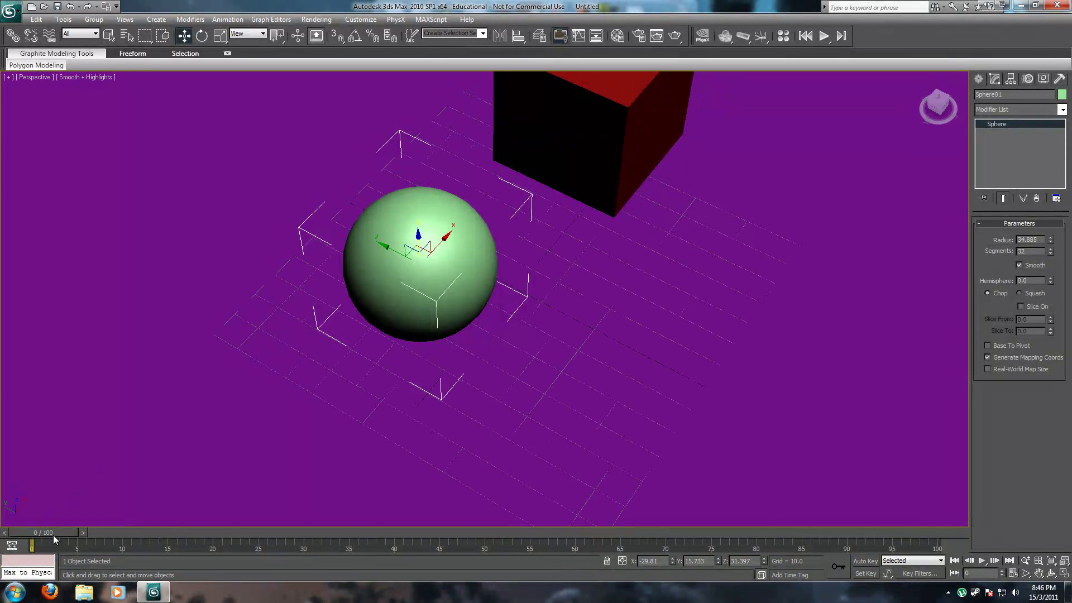
- Scrub and play the timeline to preview the scene, then rewind to frame 0
left_click_drag(53, 544, 108, 553)
key("w")
key("q")
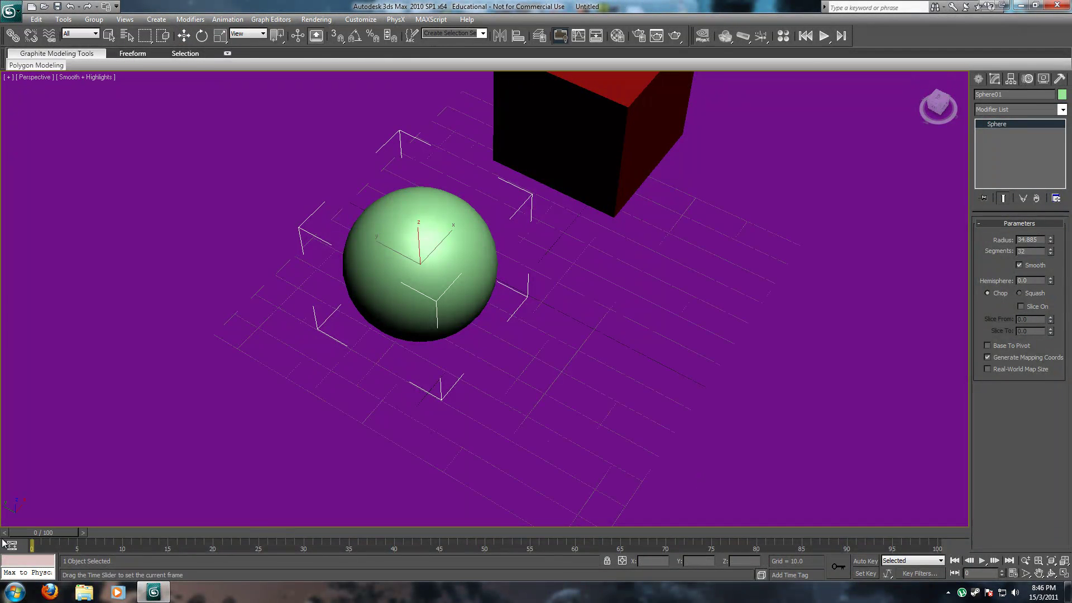
key("w")
left_click(982, 561)
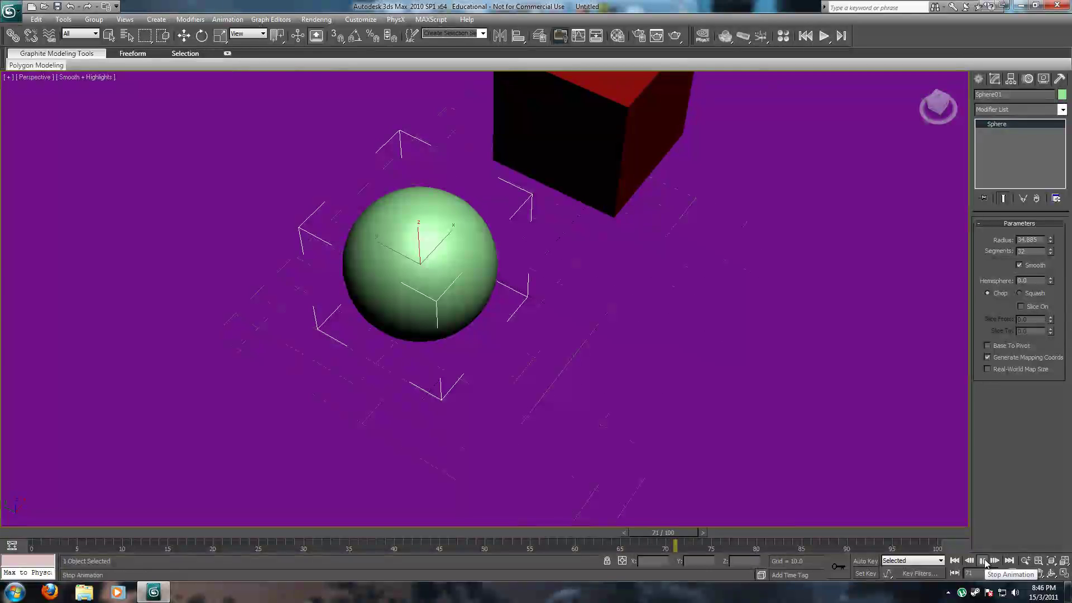
left_click(983, 561)
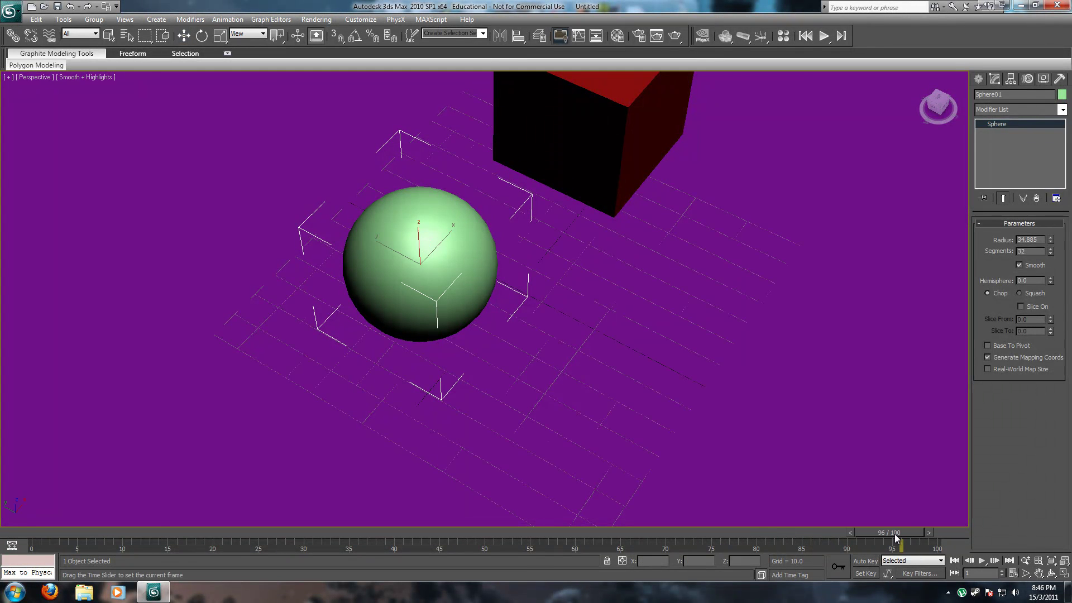
key("w")
left_click_drag(895, 539, 32, 539)
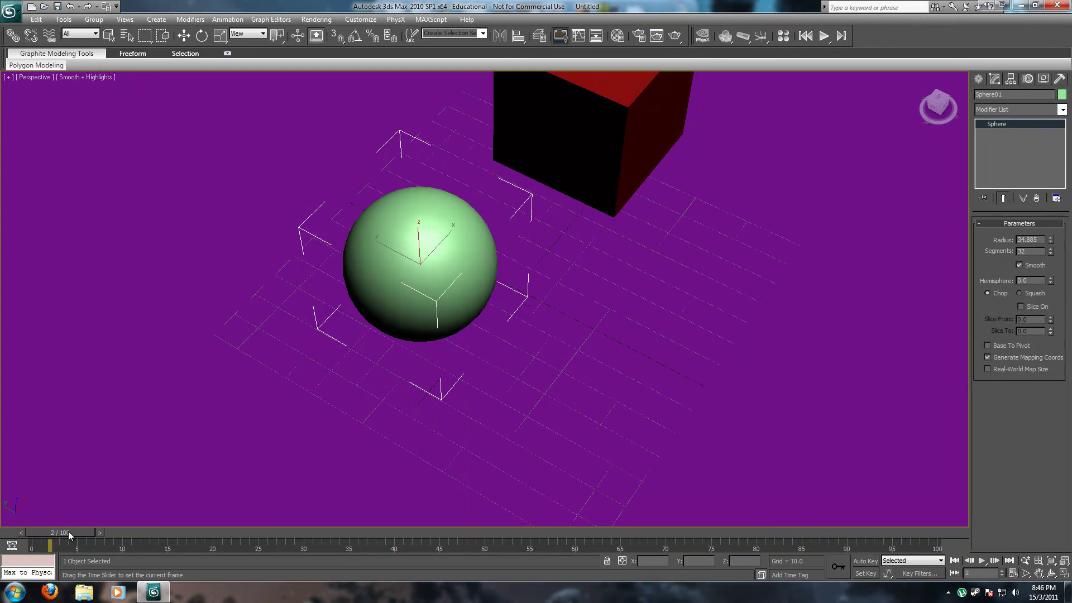
- In Time Configuration, switch the frame rate to Custom at 24 FPS
left_click(1013, 580)
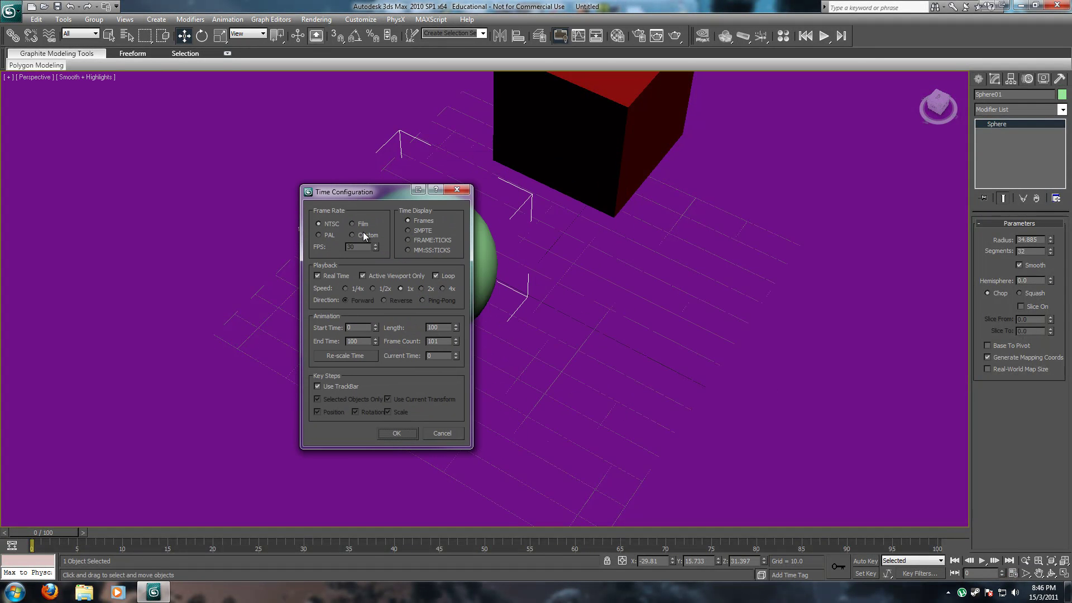
left_click(353, 223)
left_click(326, 235)
left_click(321, 224)
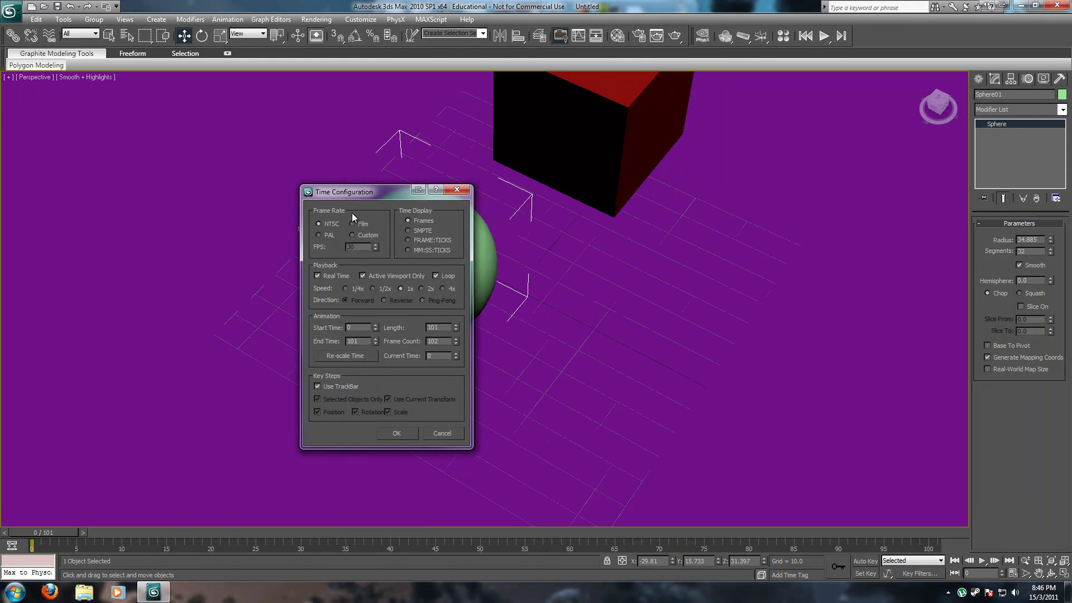
left_click(360, 235)
type("23.")
- Edit the animation length, passing through 2000, 20000 and 200 frames
double_click(446, 329)
type("82")
key("Return")
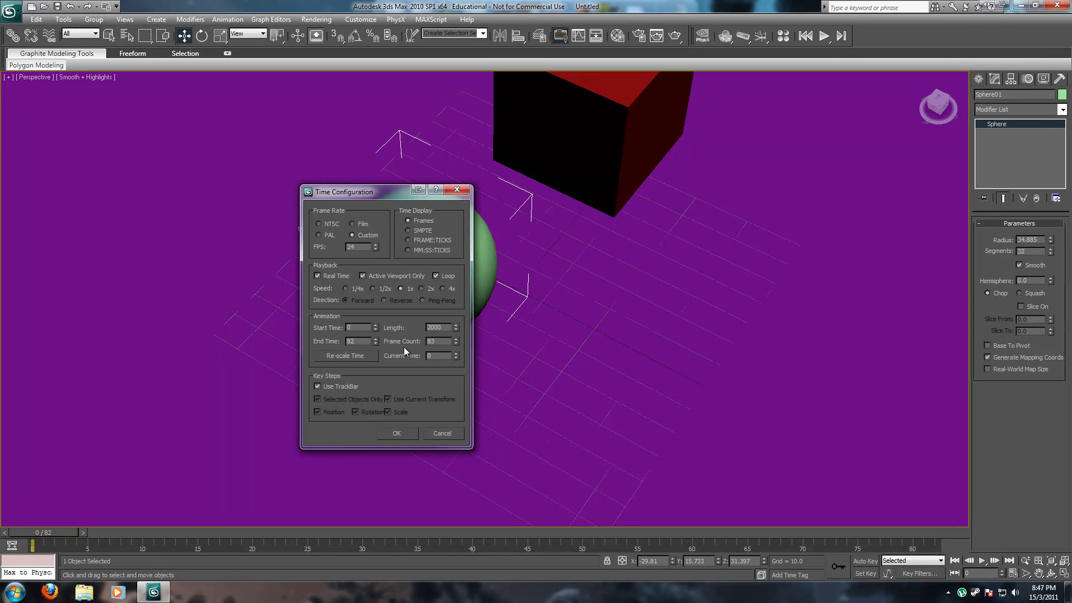
double_click(439, 341)
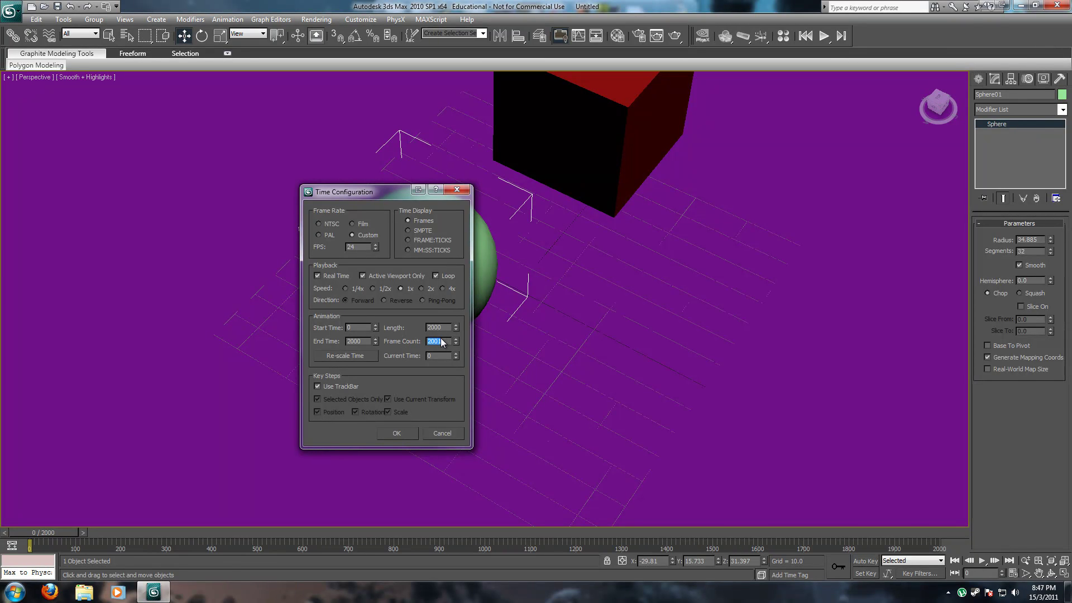
left_click(447, 330)
key("BackSpace")
type("0")
key("Tab")
left_click(445, 327)
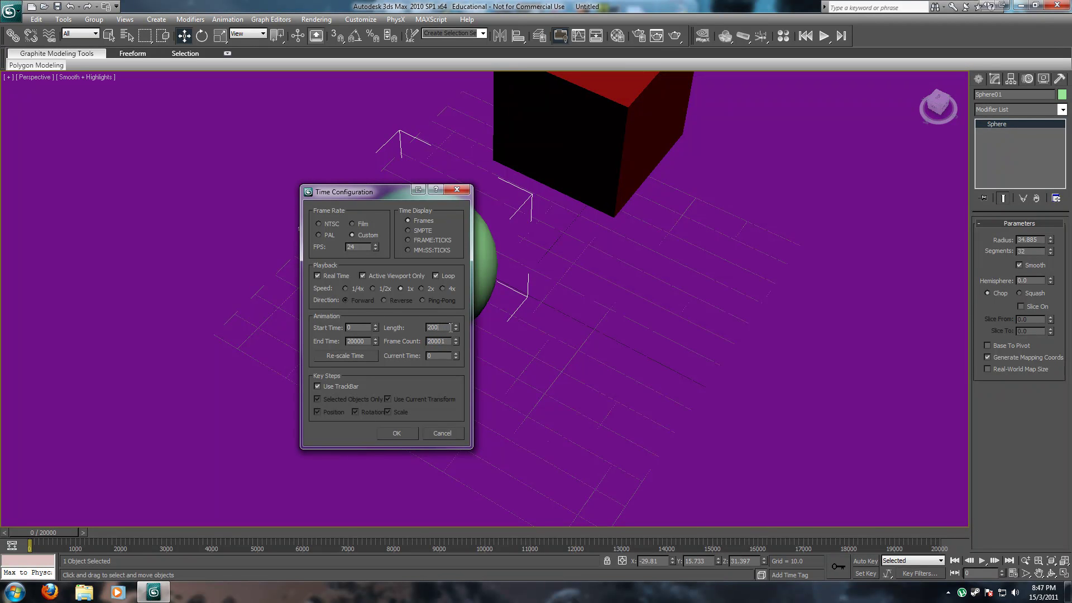
key("BackSpace")
key("Tab")
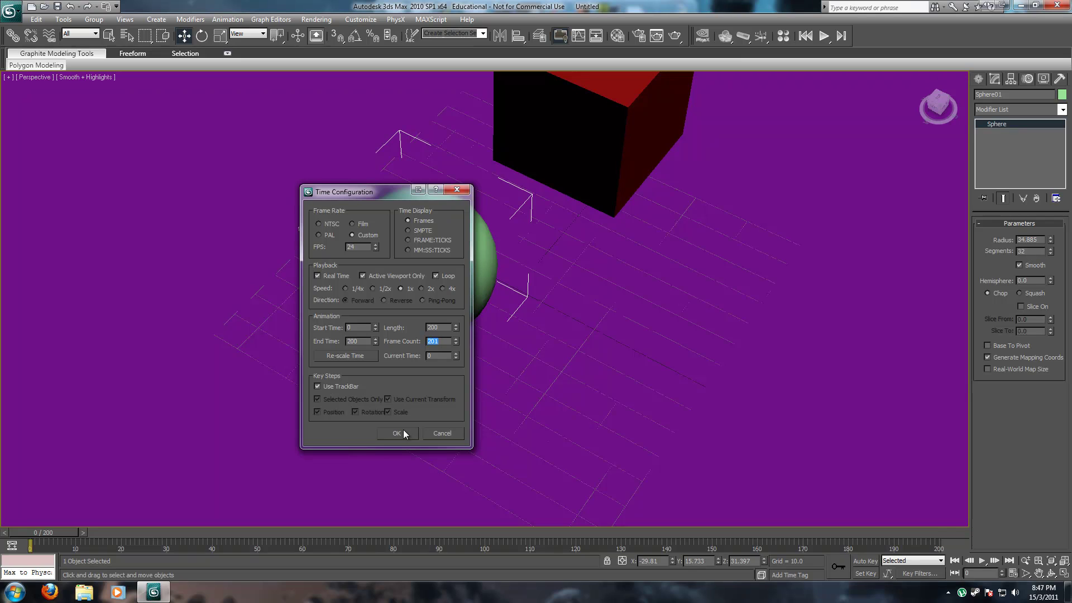
- Fix the start time and set the animation length to 80 frames, then accept
left_click(356, 330)
key("Tab")
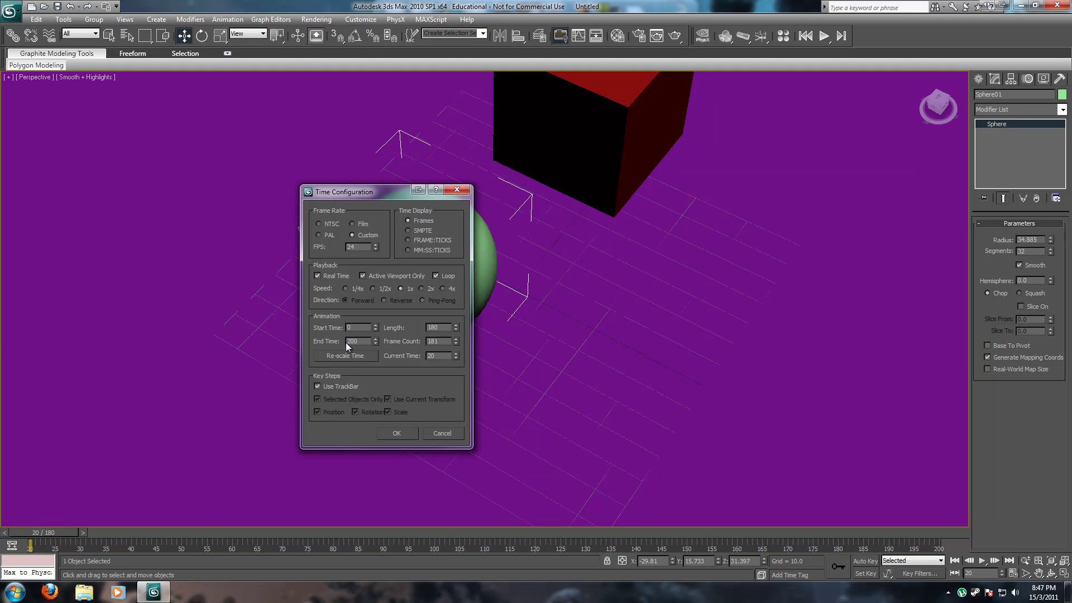
key("Tab")
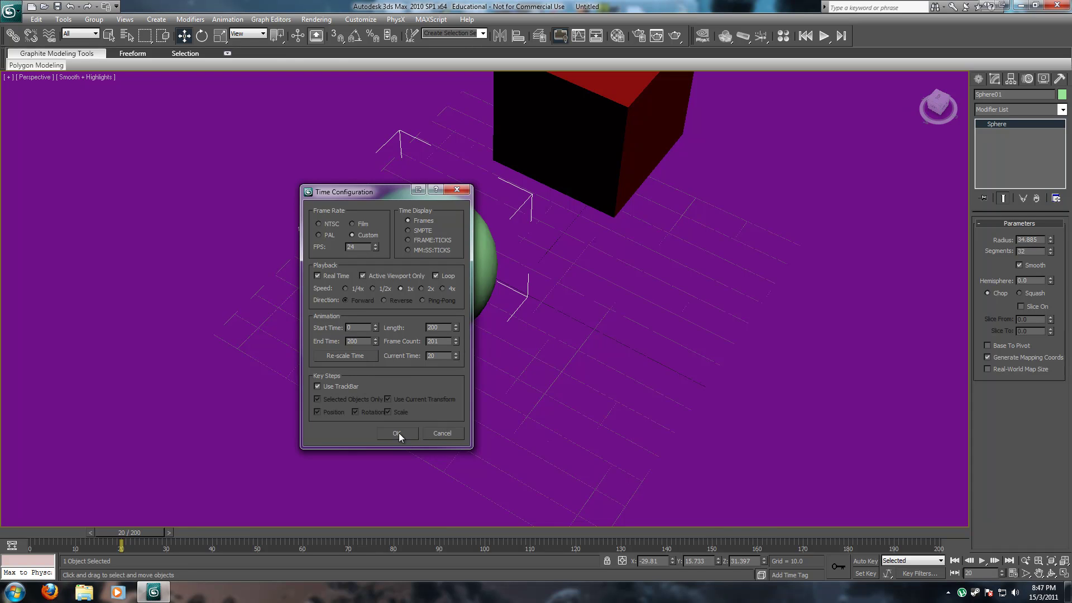
double_click(440, 327)
type("80")
left_click(397, 433)
- Play the 80-frame timeline from the first frame, then rewind to frame 0
left_click(212, 535)
key("Home")
key("w")
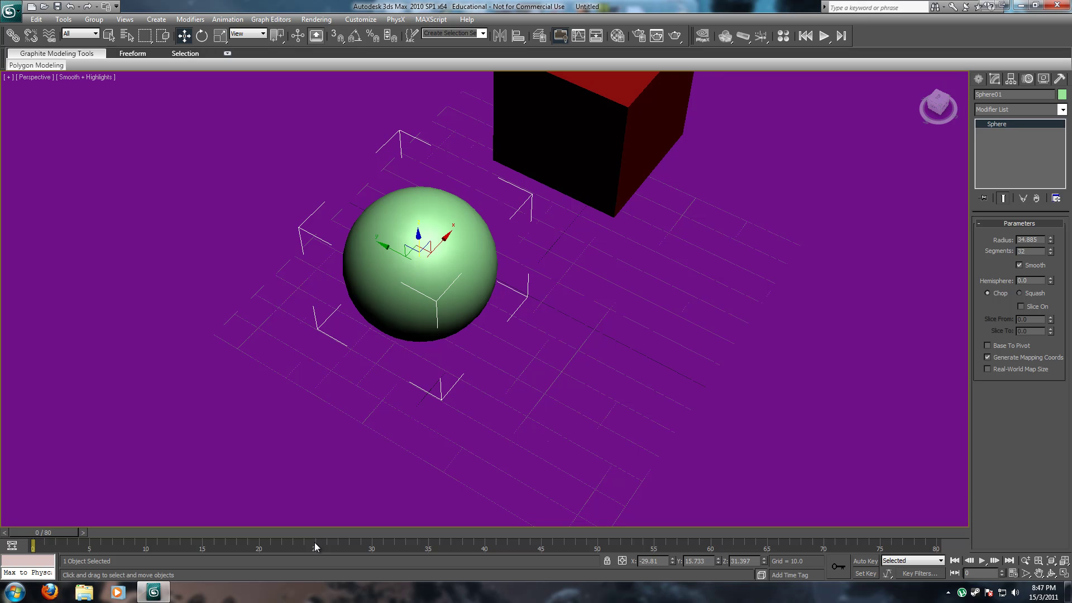
key("slash")
key("/")
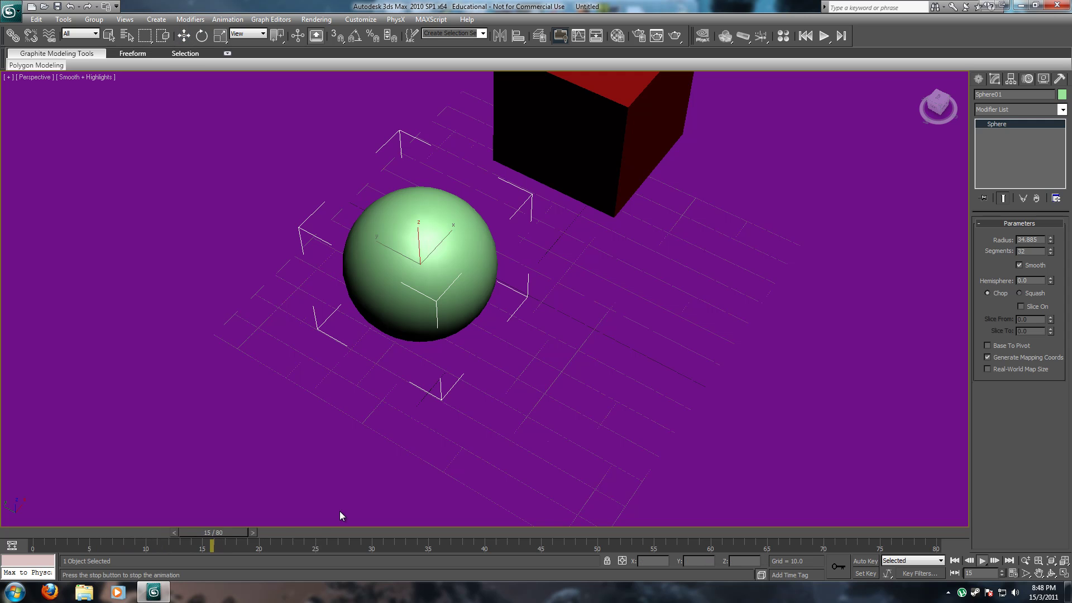
key("/")
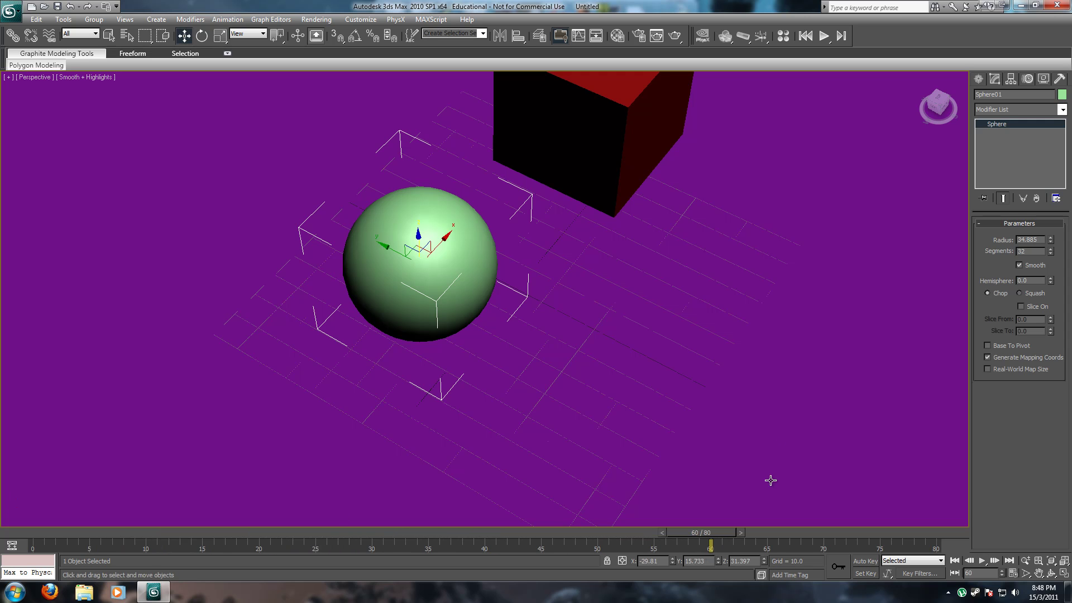
left_click_drag(715, 541, 32, 542)
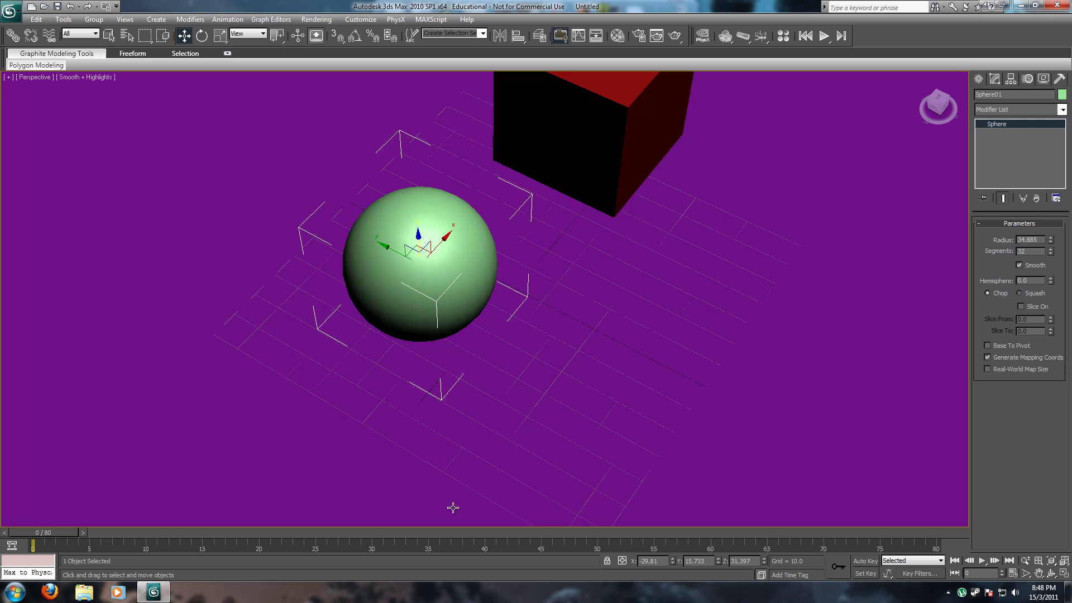
middle_click_drag(466, 283, 556, 231, "alt")
- Zoom to fit the scene and move the sphere to the floor's lower-left edge
key("ctrl+shift+z")
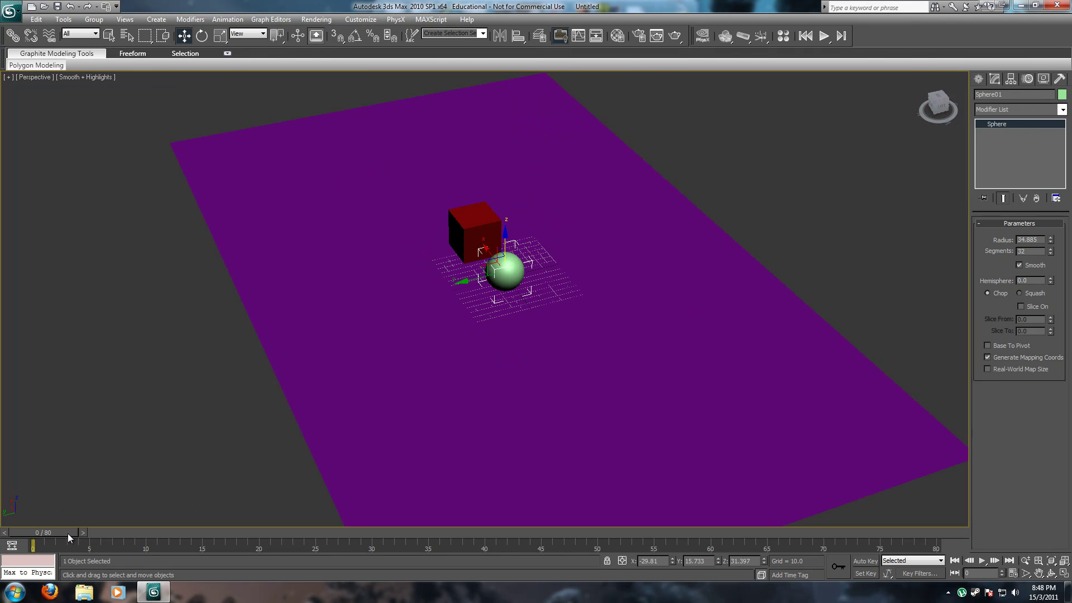
key("w")
scroll(571, 383, "down", 1)
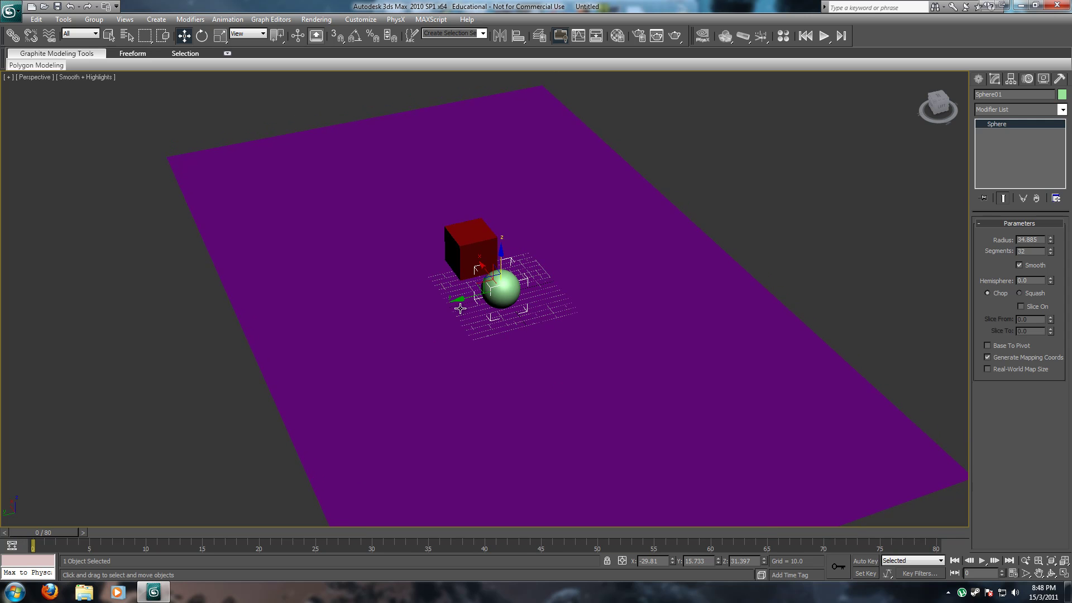
left_click_drag(461, 300, 272, 350)
- Rename the box to 'cube' and move it up-right toward the floor's far edge
left_click(484, 261)
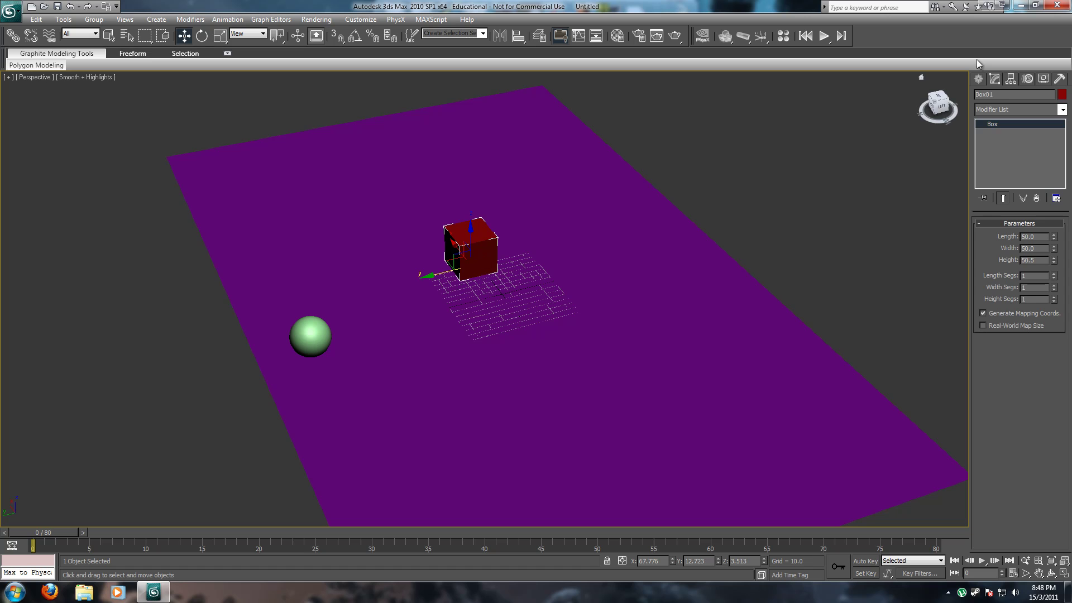
double_click(1004, 97)
type("cube")
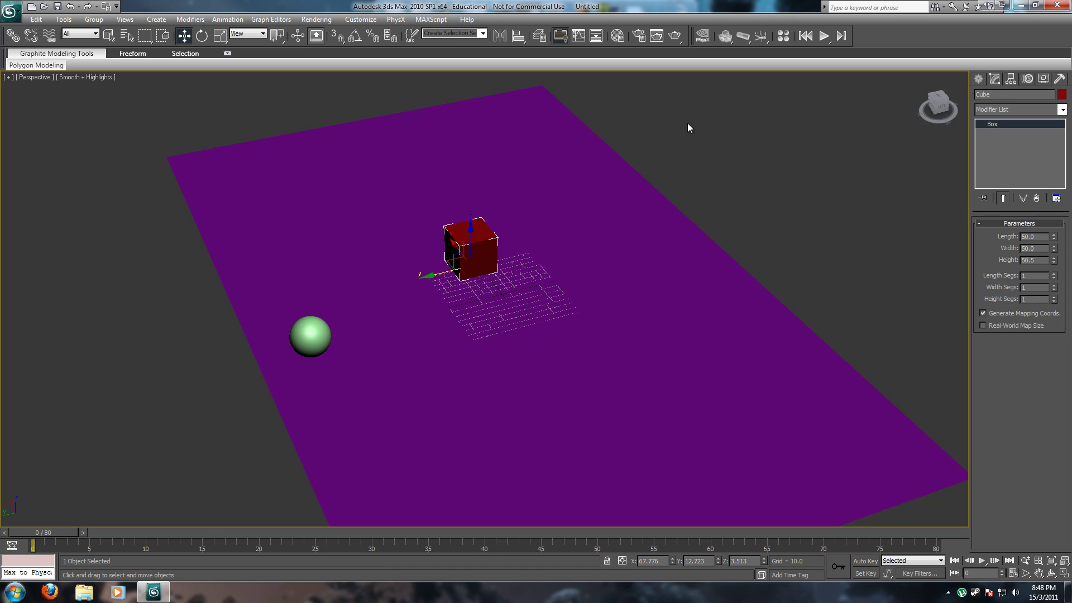
left_click_drag(432, 277, 649, 379)
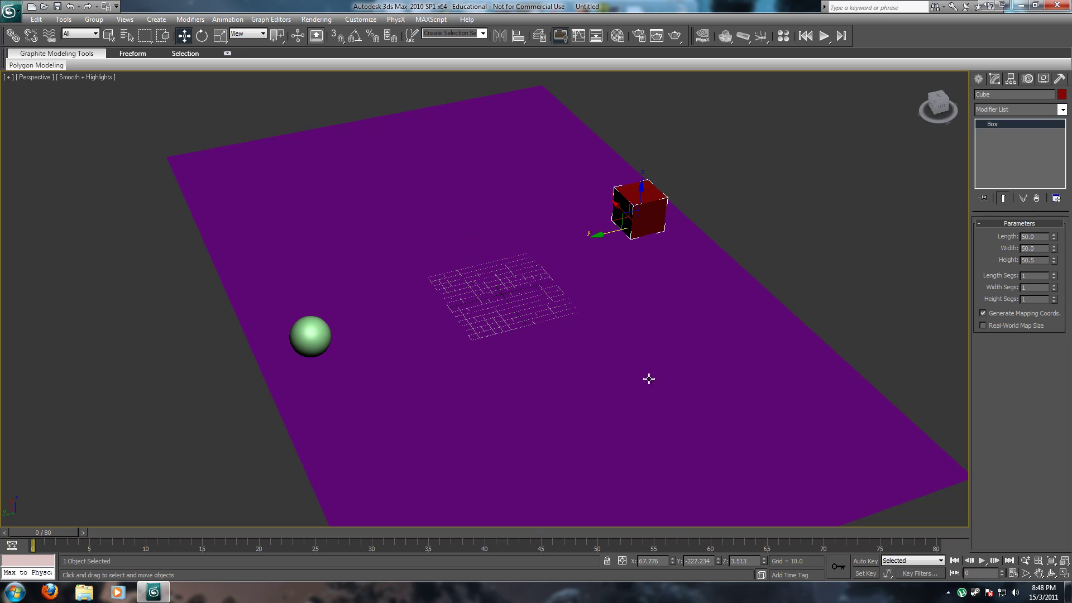
- Toggle Auto Key on and off with N, leaving it on at frame 0
left_click(864, 562)
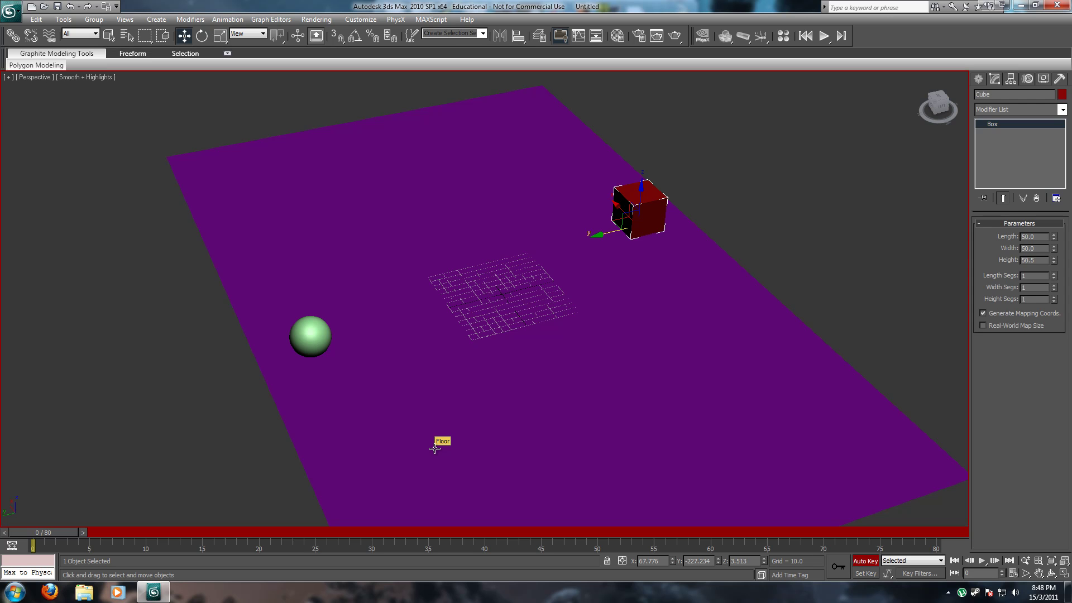
key("n")
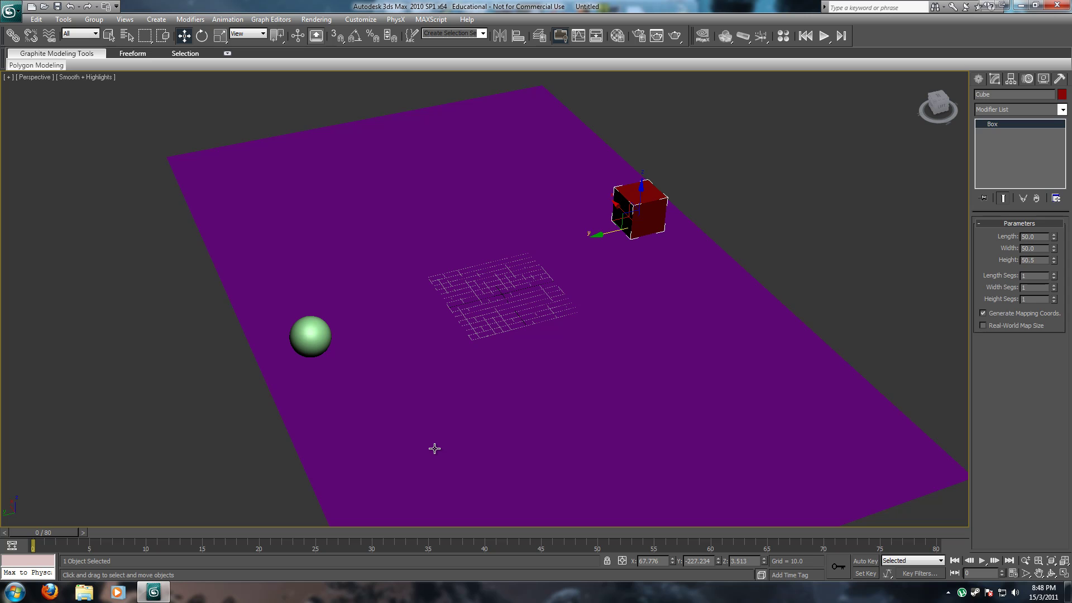
key("n")
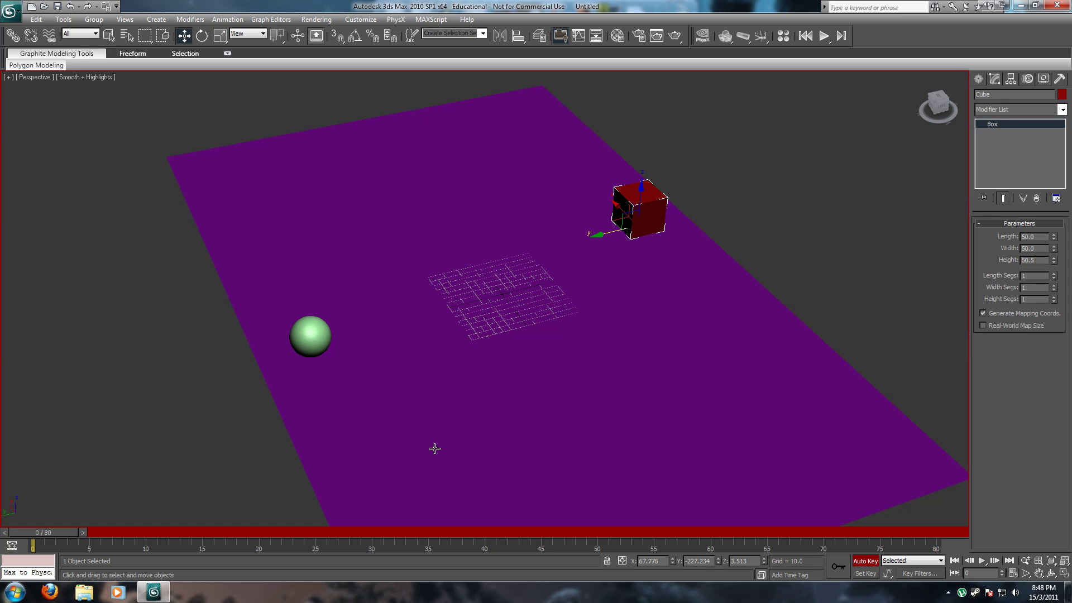
key("n")
key("n")
key("n")
key("n")
key("n")
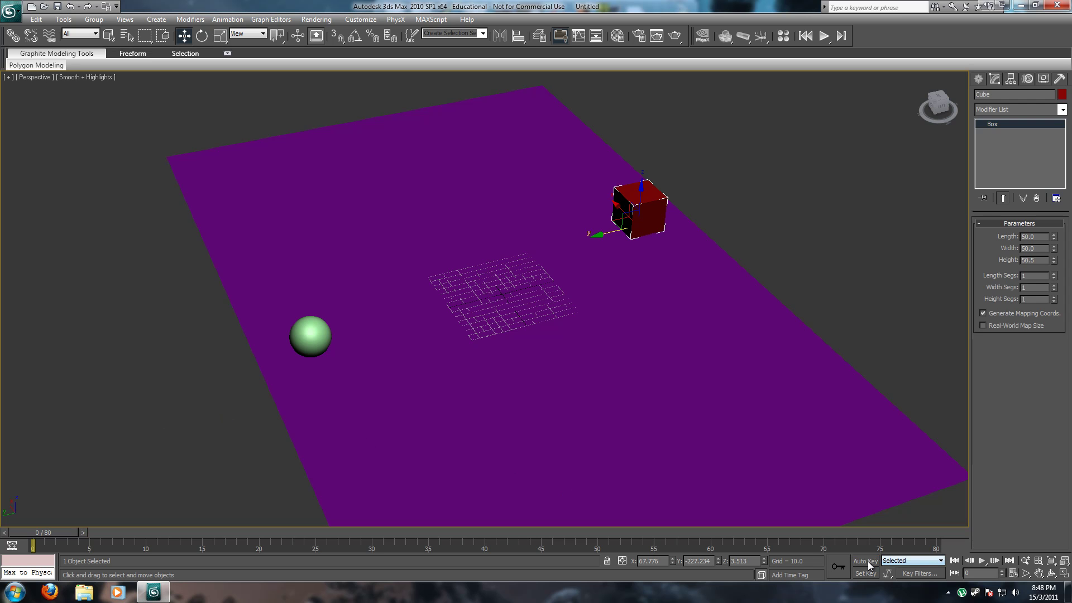
left_click(868, 561)
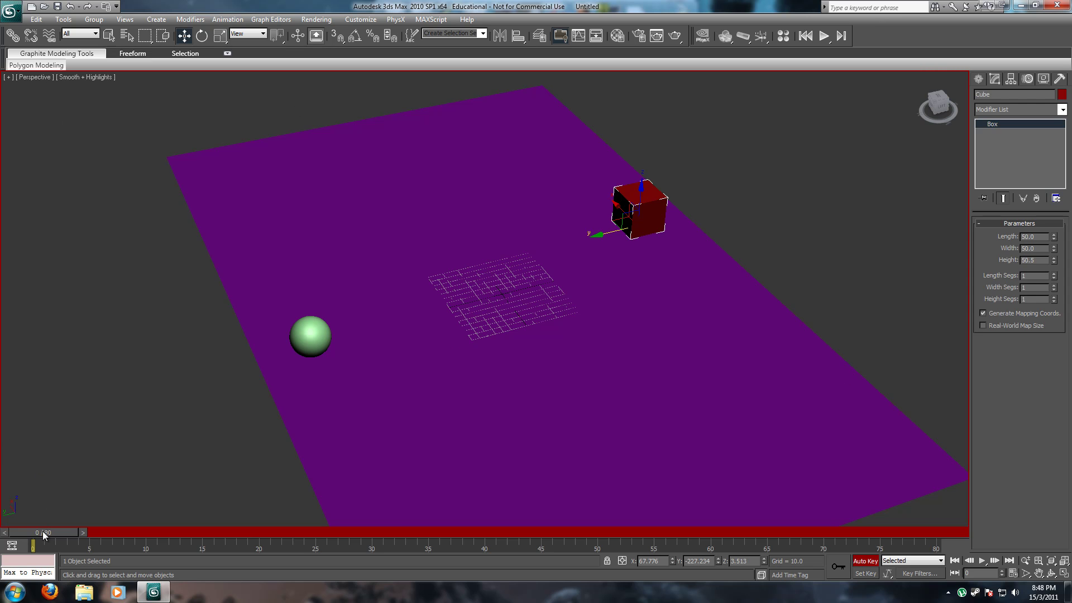
- Key the sphere at frame 0 and move it beside the cube at frame 40
left_click(311, 337)
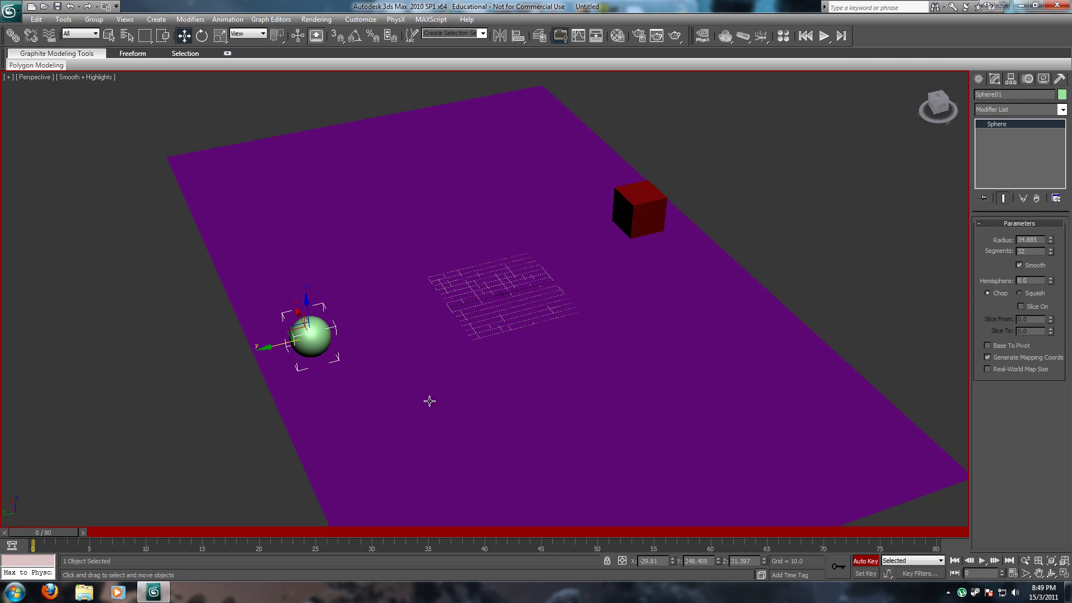
scroll(349, 369, "up", 10)
middle_click_drag(608, 334, 505, 330)
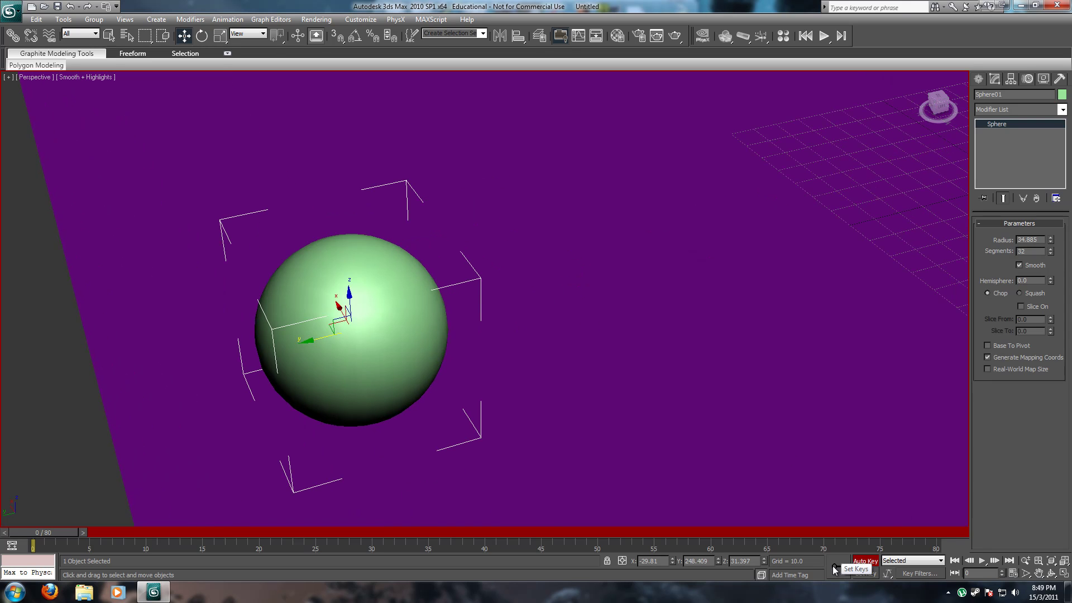
left_click(836, 569)
scroll(574, 336, "down", 5)
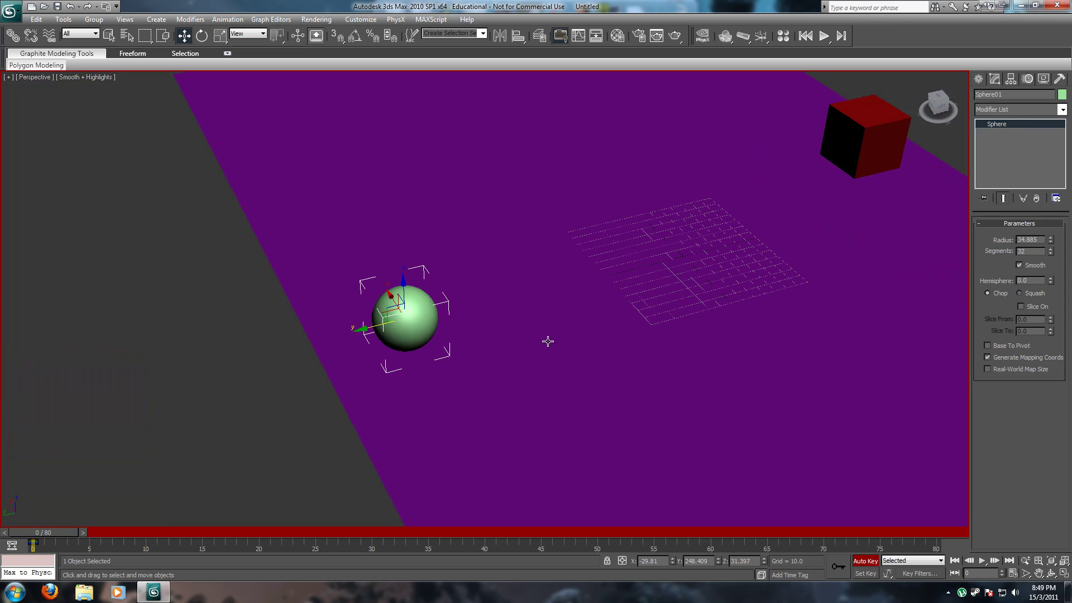
left_click_drag(56, 532, 497, 532)
middle_click_drag(741, 312, 515, 413)
left_click_drag(110, 456, 641, 325)
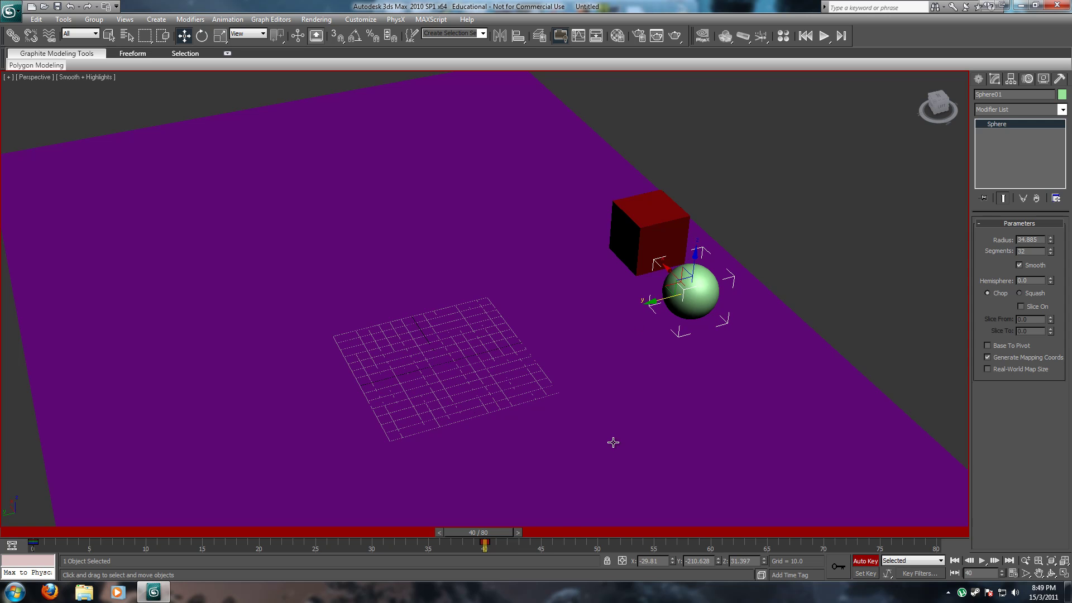
left_click_drag(493, 538, 47, 531)
- Move the cube to the floor's lower-left at frame 40, then return to frame 0
key("w")
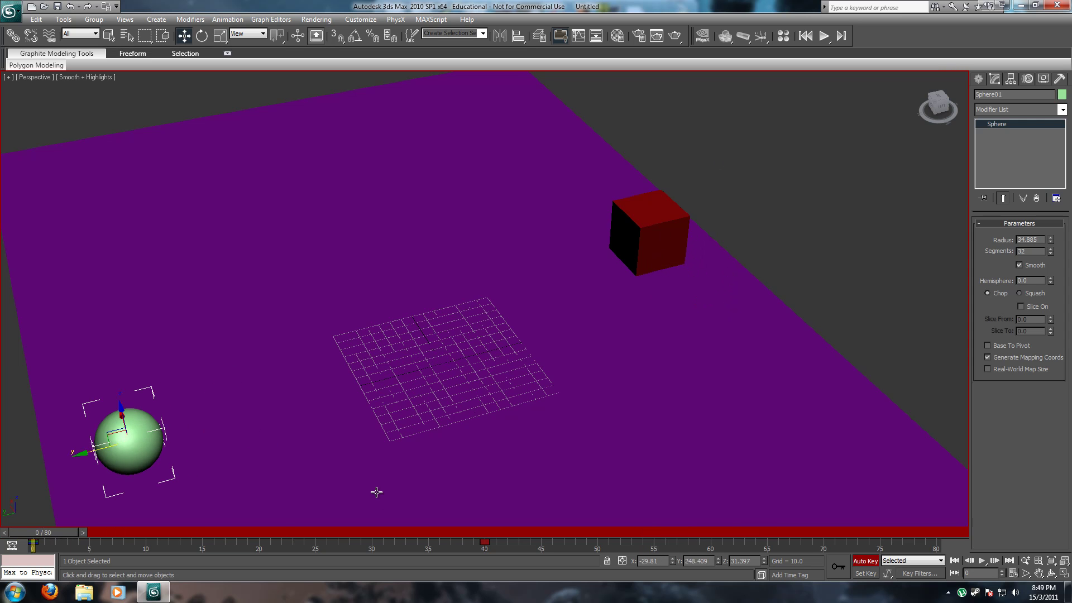
left_click(682, 220)
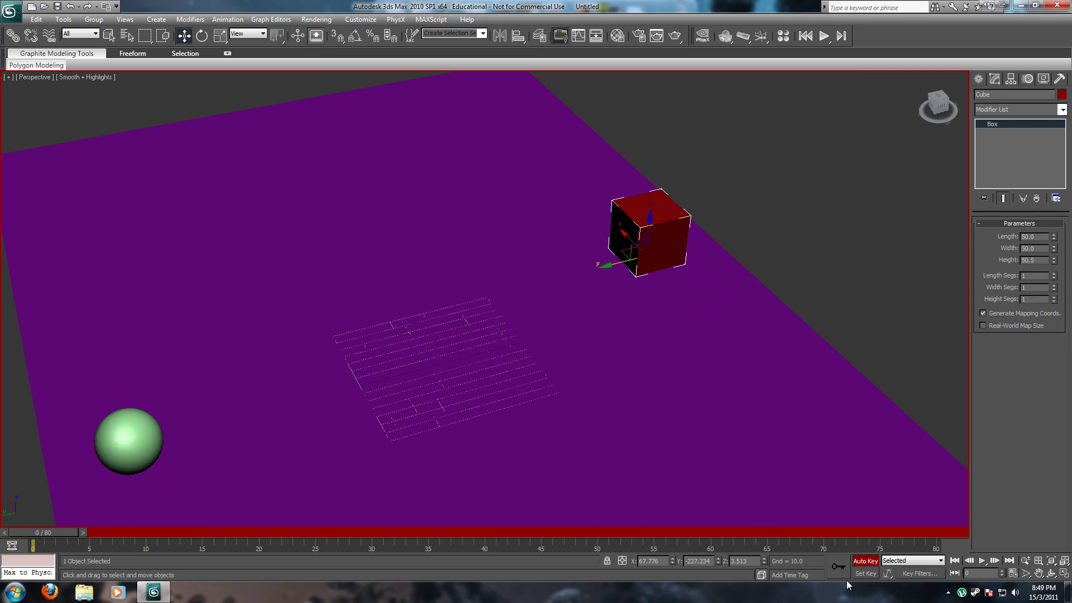
left_click_drag(48, 531, 481, 504)
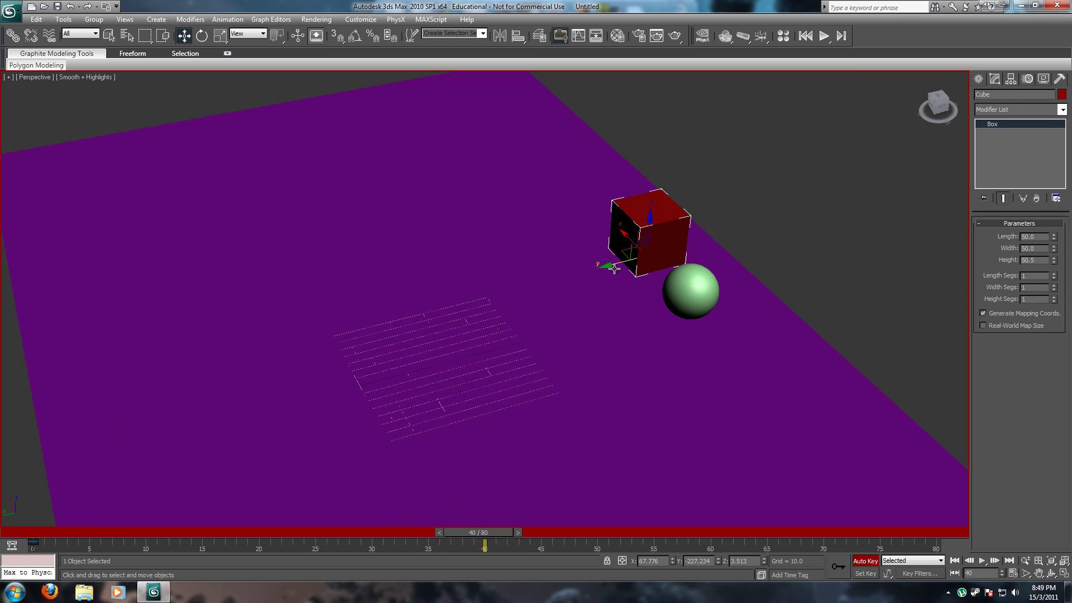
left_click_drag(608, 261, 55, 401)
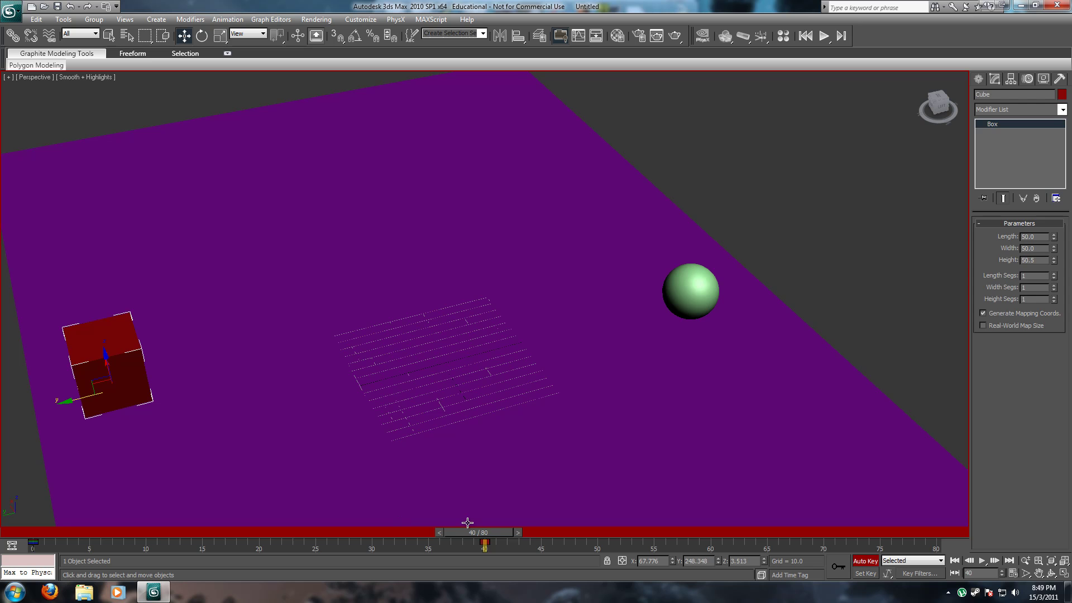
left_click_drag(478, 531, 34, 531)
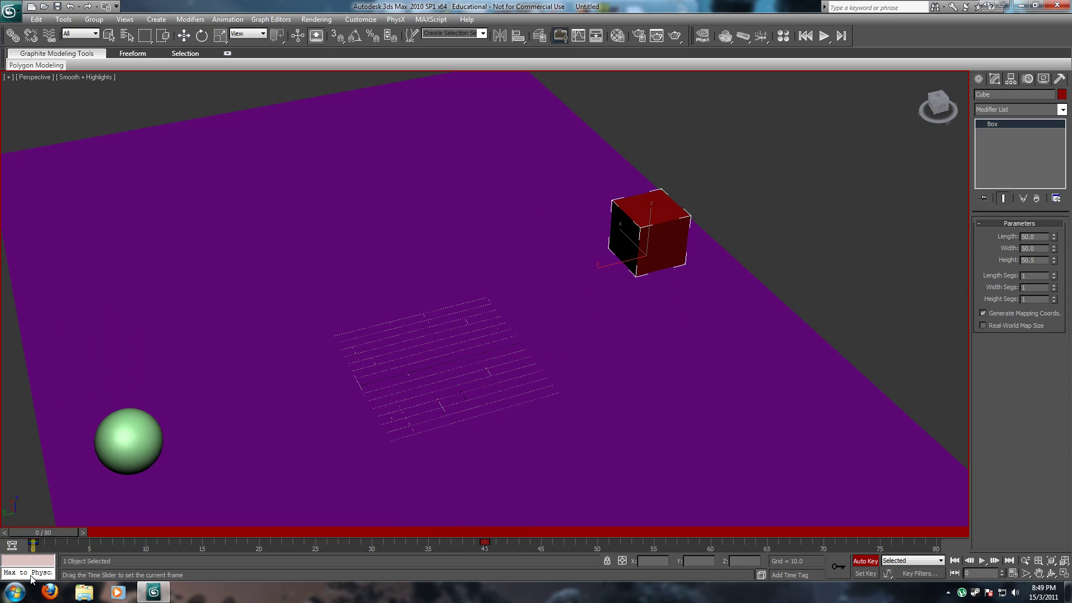
left_click(852, 284)
middle_click_drag(388, 443, 776, 510, "alt")
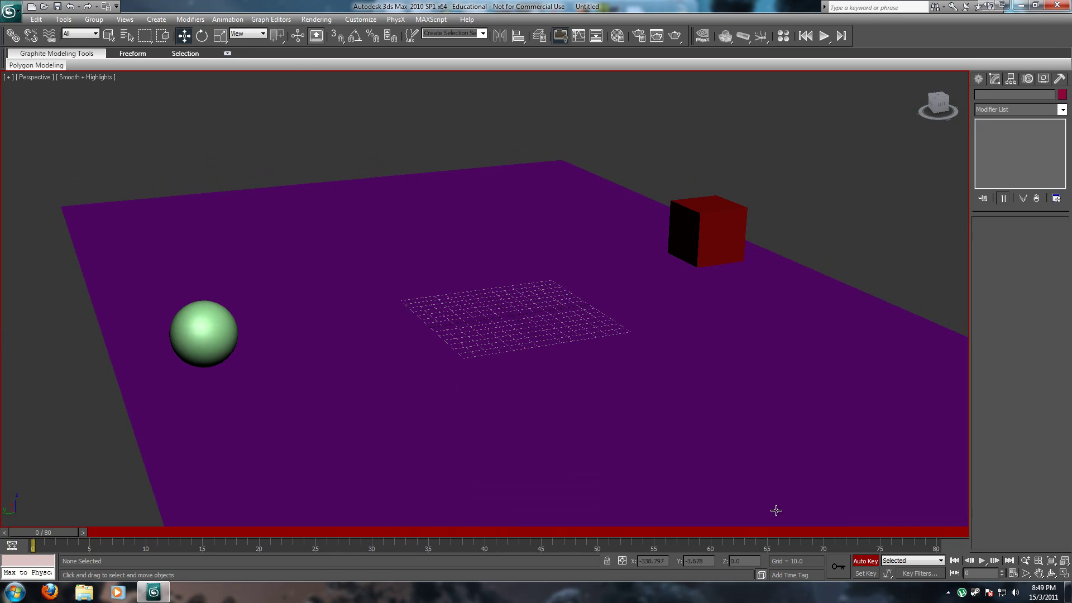
left_click(981, 560)
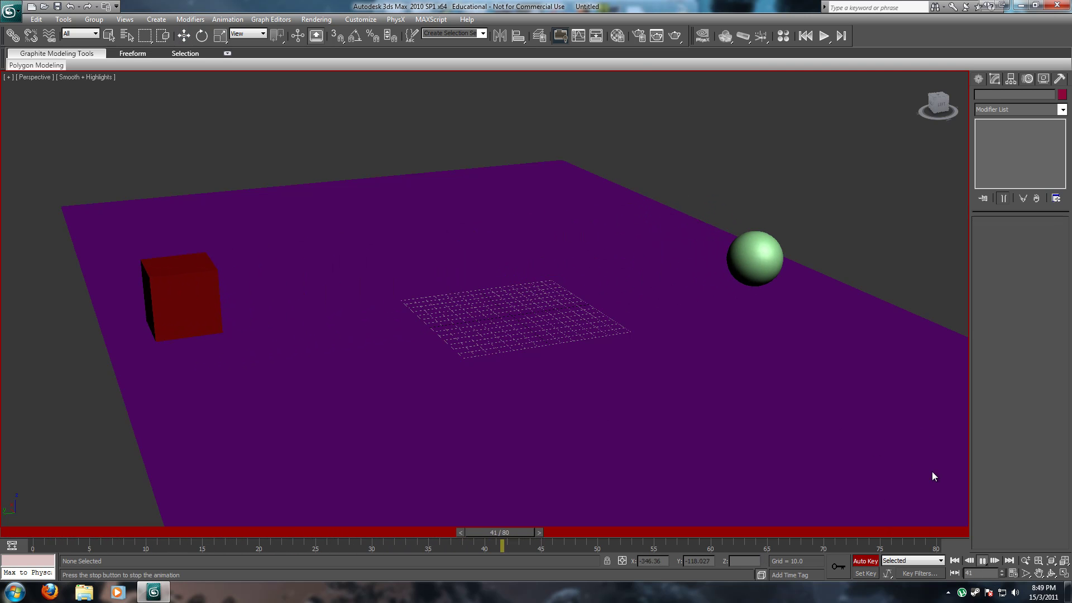
left_click(981, 561)
left_click_drag(732, 532, 145, 464)
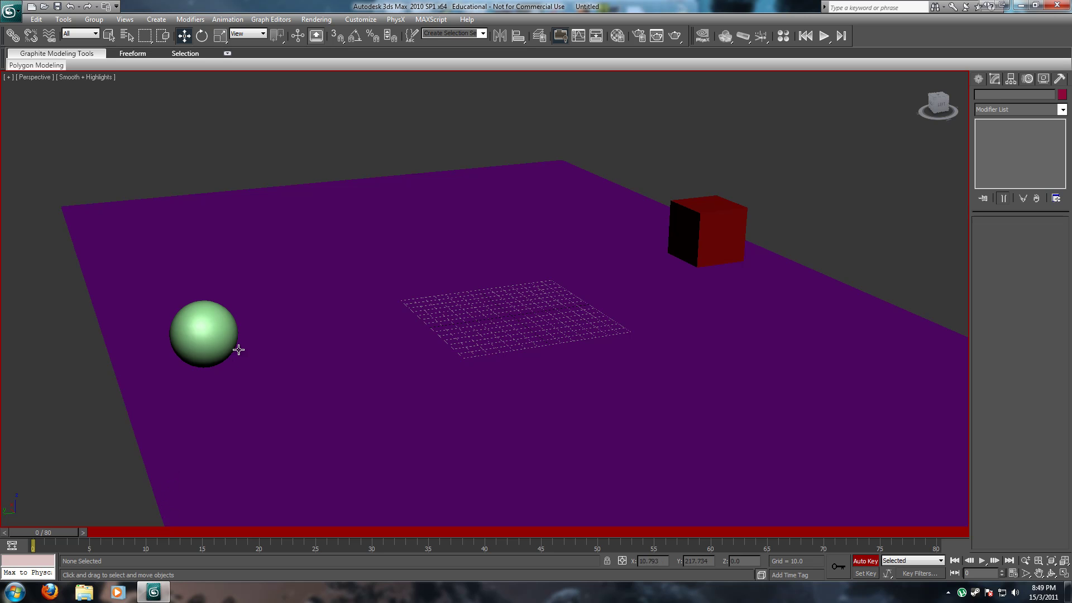
key("alt")
mouse_move(44, 532)
left_mouse_down()
mouse_move(151, 532)
mouse_move(44, 532)
left_mouse_up()
mouse_move(50, 534)
left_mouse_down()
mouse_move(219, 532)
mouse_move(44, 532)
left_mouse_up()
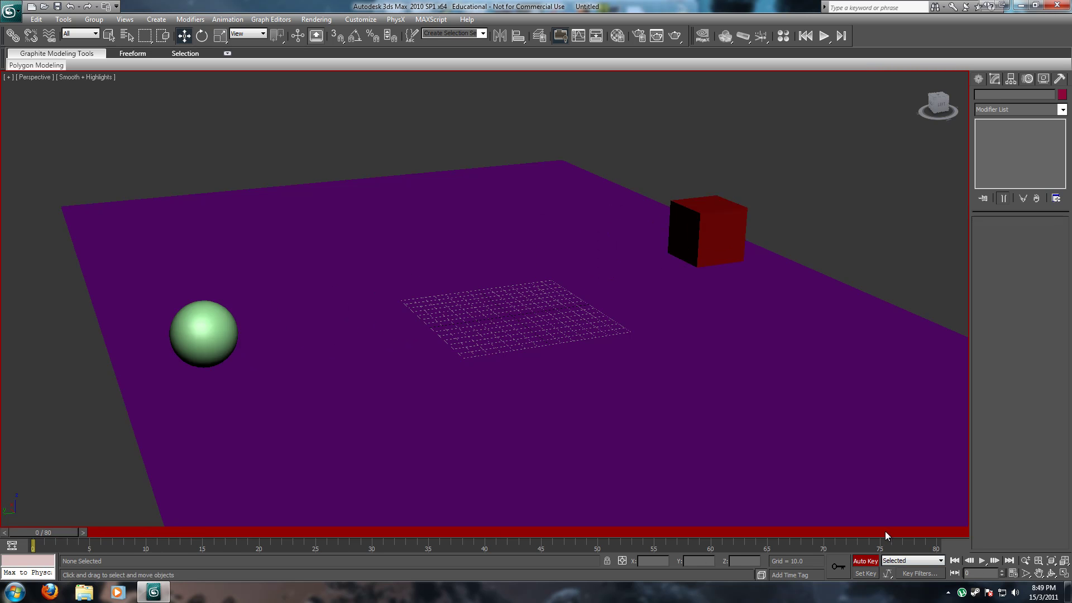
left_click(981, 561)
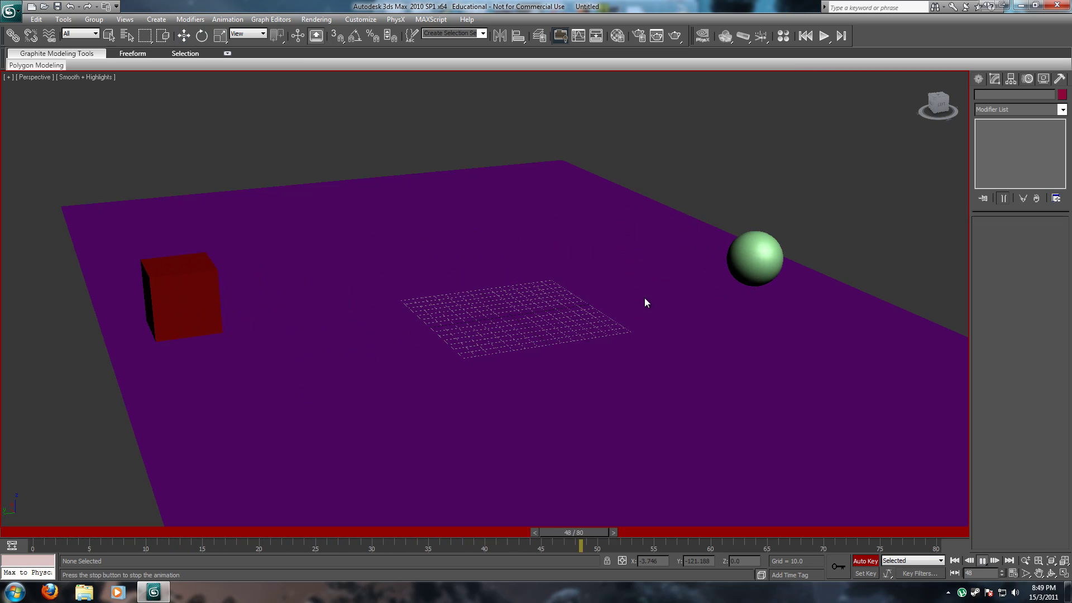
left_click(982, 561)
left_click_drag(448, 531, 55, 575)
key("w")
left_click(982, 560)
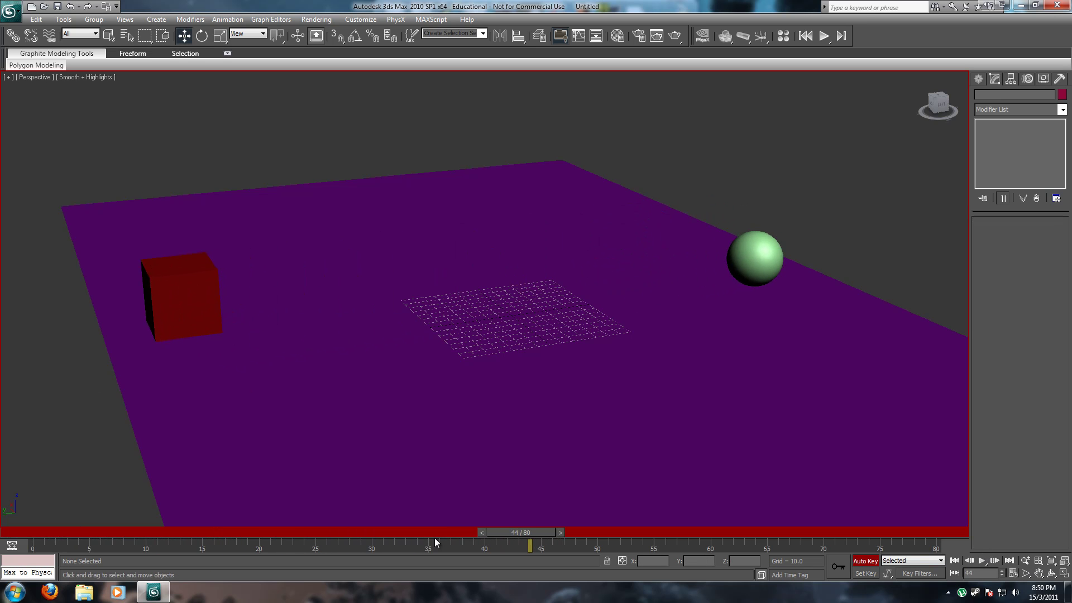
left_click_drag(528, 531, 109, 525)
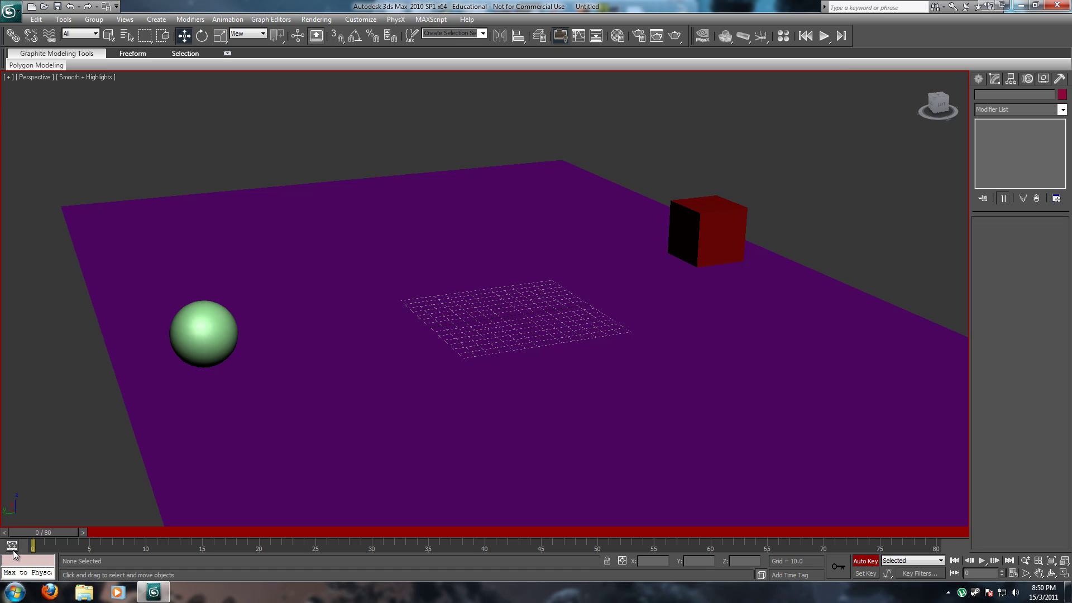
- Float the Mini Curve Editor as its own enlarged window beside the scene
left_click(11, 546)
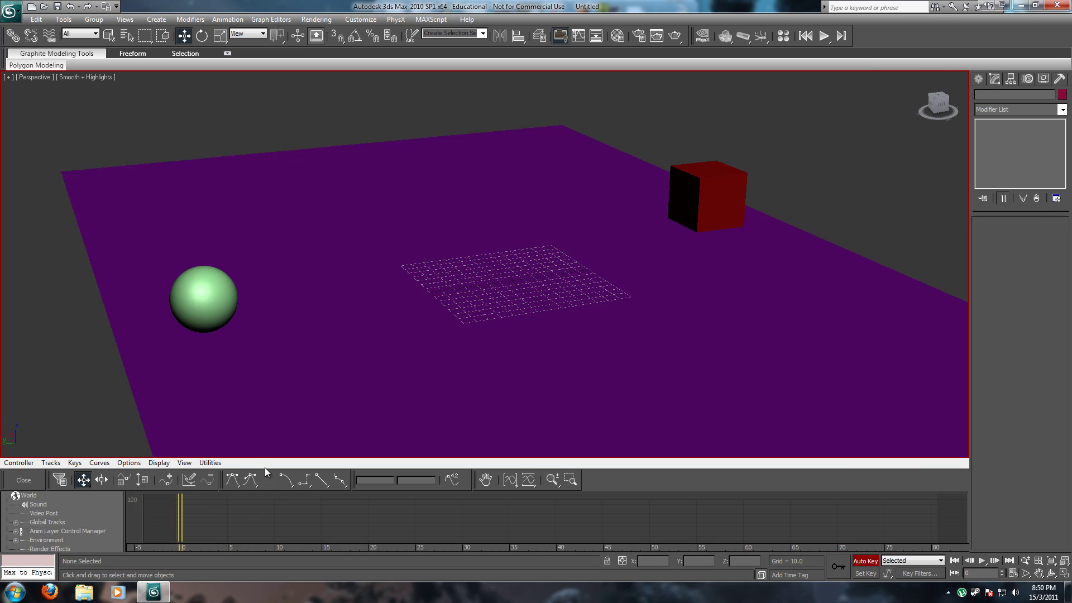
left_click_drag(253, 467, 260, 77)
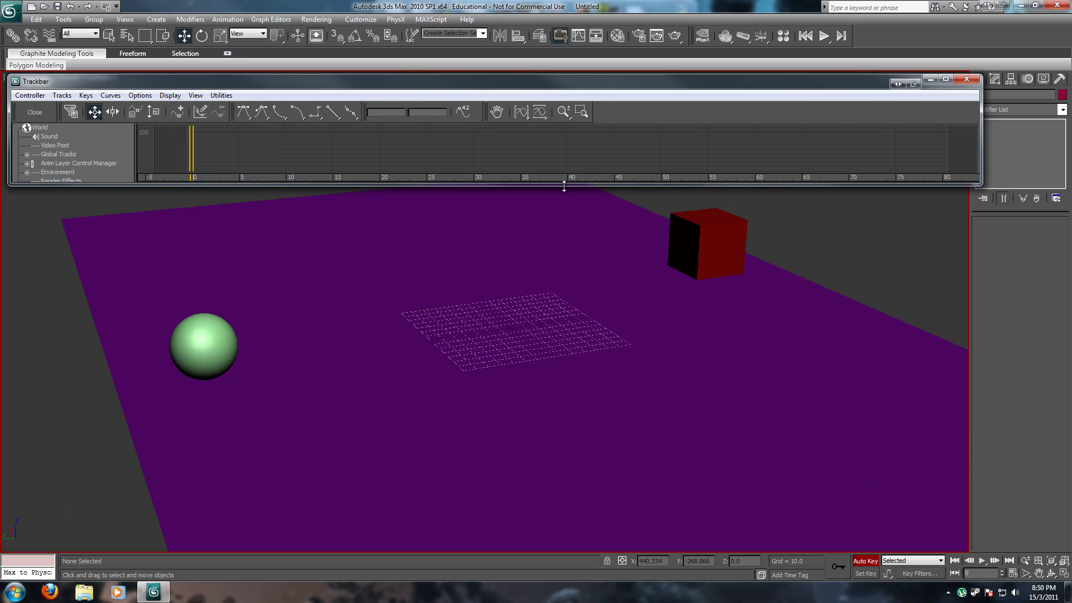
left_click_drag(565, 181, 574, 540)
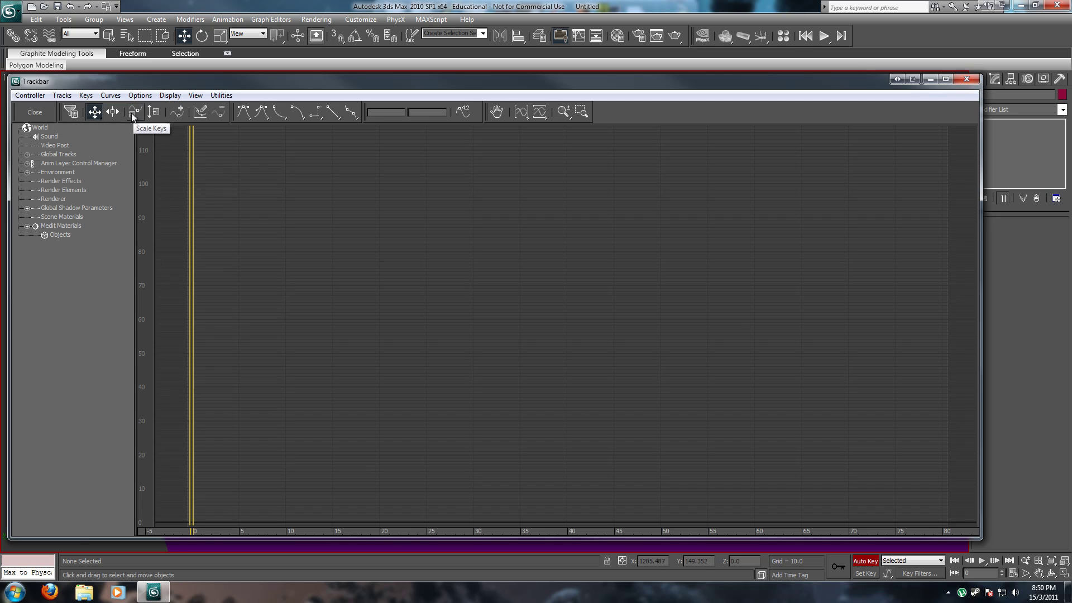
left_click_drag(193, 210, 39, 138)
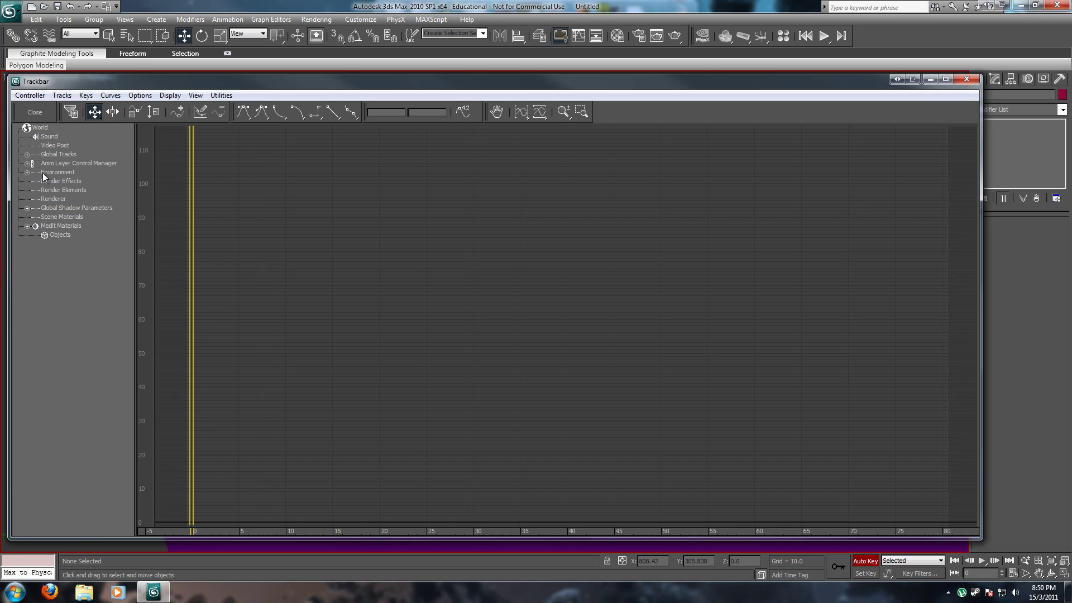
left_click_drag(92, 80, 40, 127)
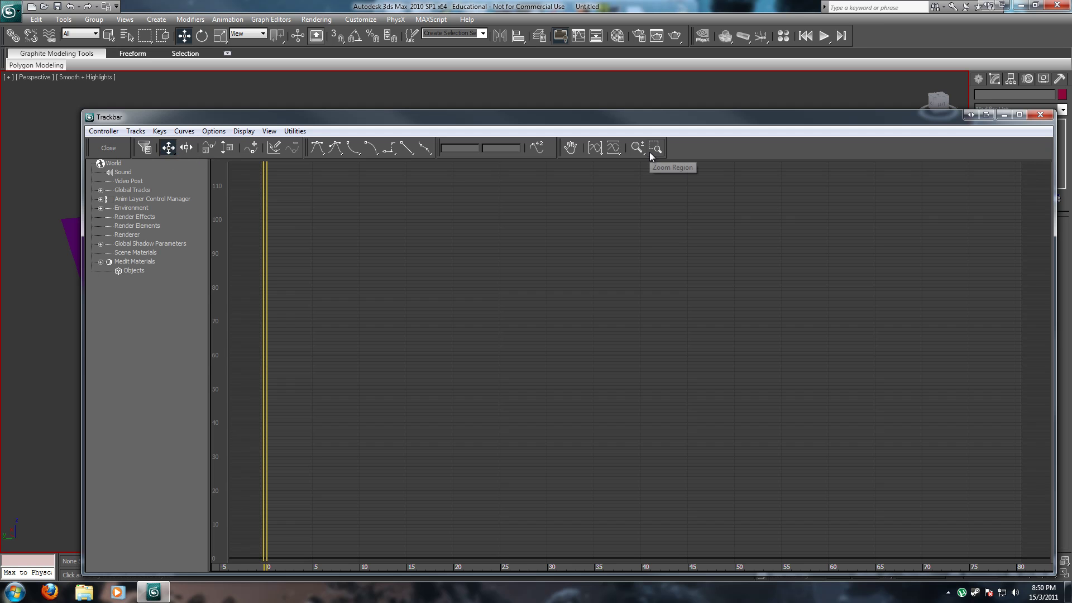
- Pan the curve graph to show higher values and move the window lower
left_click(570, 147)
left_click_drag(510, 307, 501, 371)
left_click(168, 148)
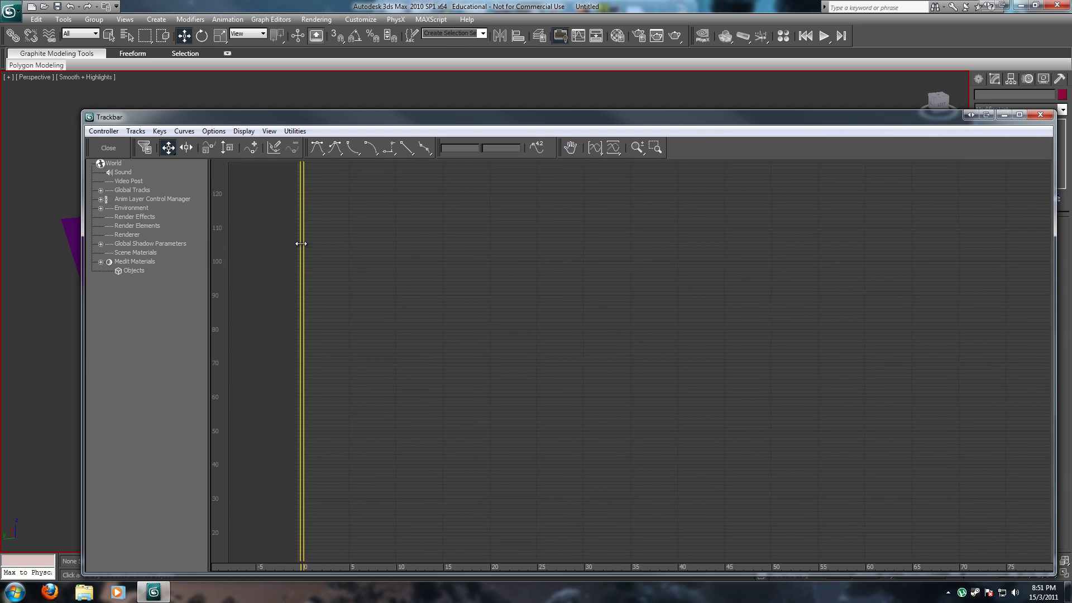
left_click_drag(302, 244, 303, 268)
left_click_drag(313, 116, 369, 503)
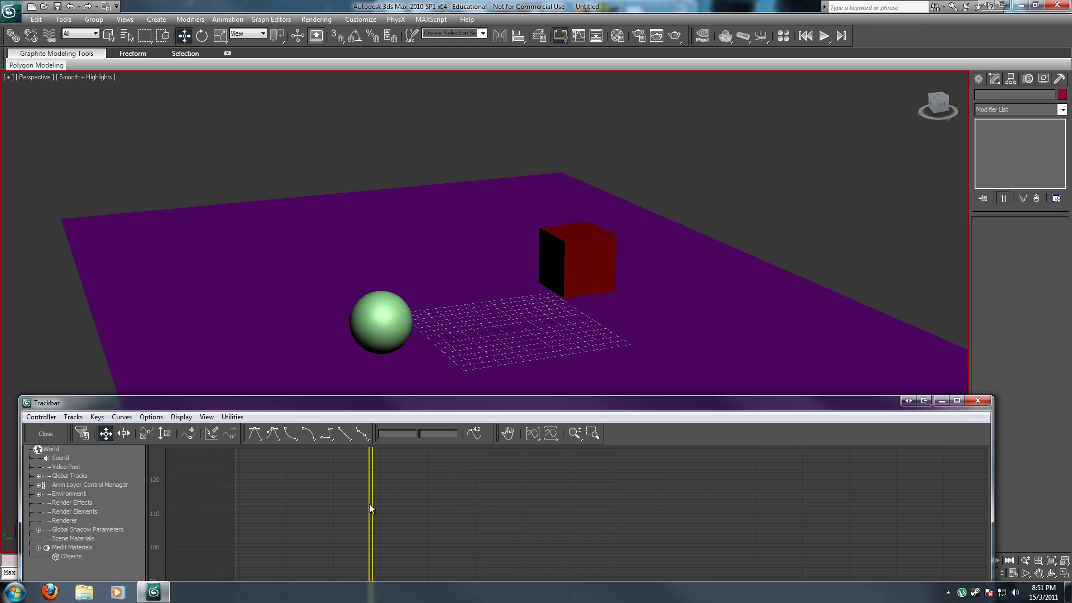
- Select the sphere, box-select all its position keys and set their tangents to Linear
left_click(377, 337)
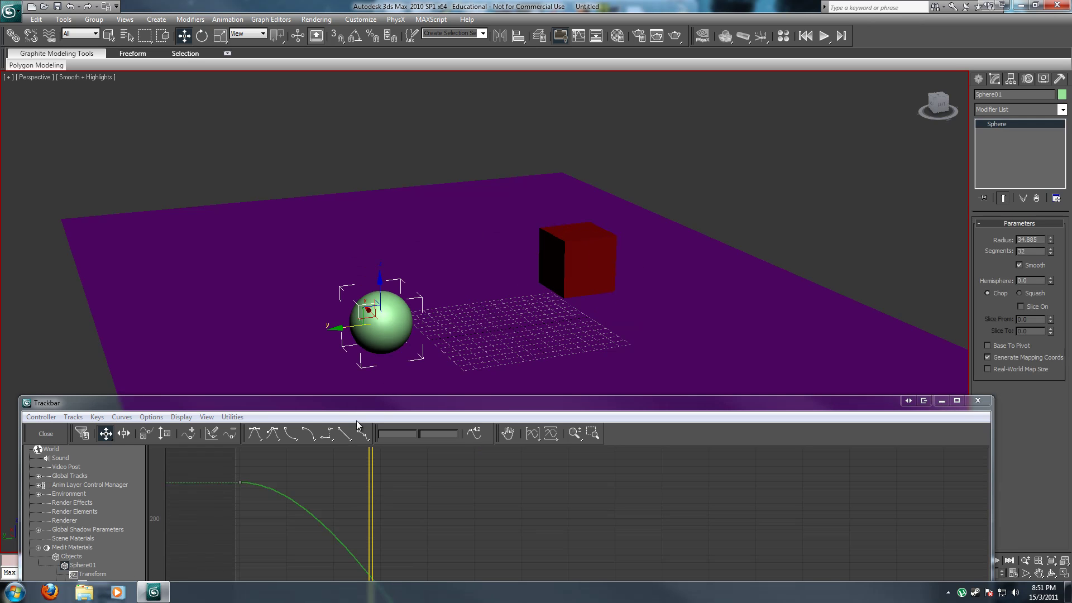
left_click_drag(355, 409, 346, 99)
left_click_drag(360, 175, 210, 200)
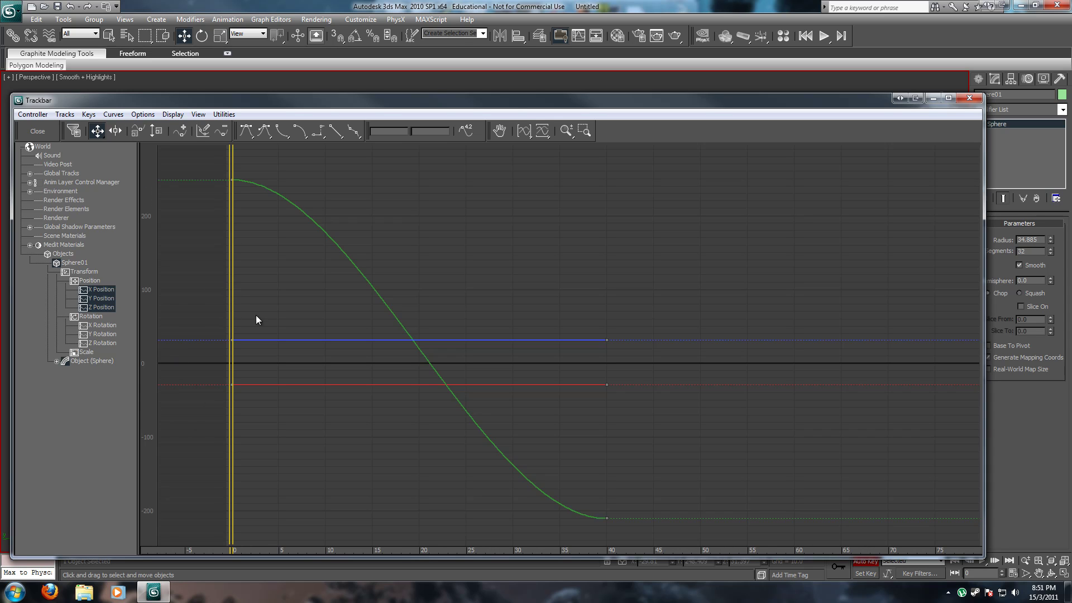
mouse_move(232, 289)
left_mouse_down()
mouse_move(242, 287)
mouse_move(233, 290)
left_mouse_up()
left_click_drag(215, 167, 611, 531)
left_click(335, 132)
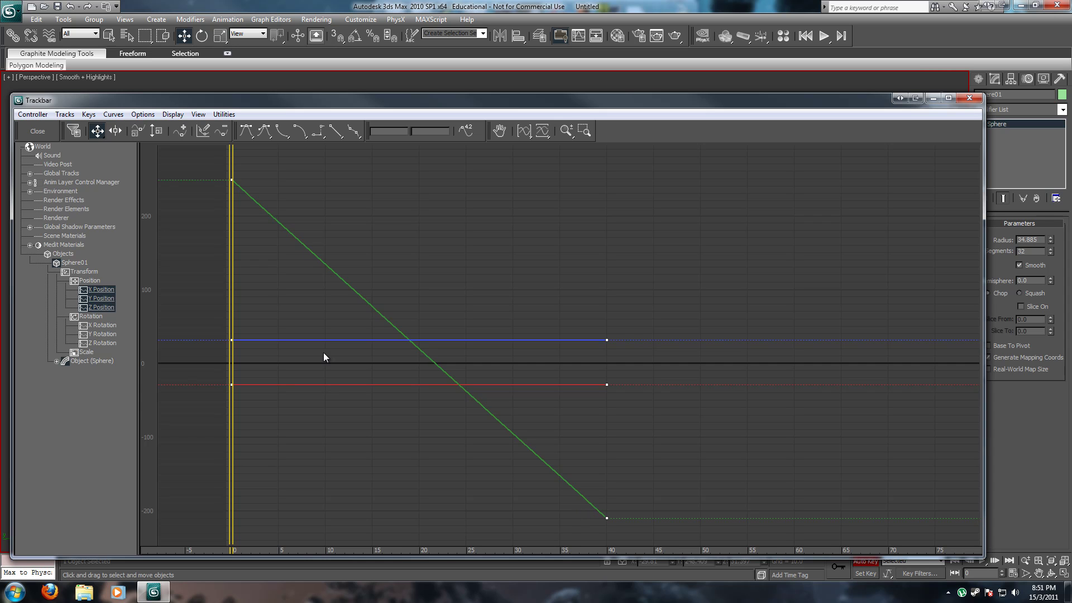
- Close the curve editor, play the animation twice, and return to frame 0
left_click(34, 132)
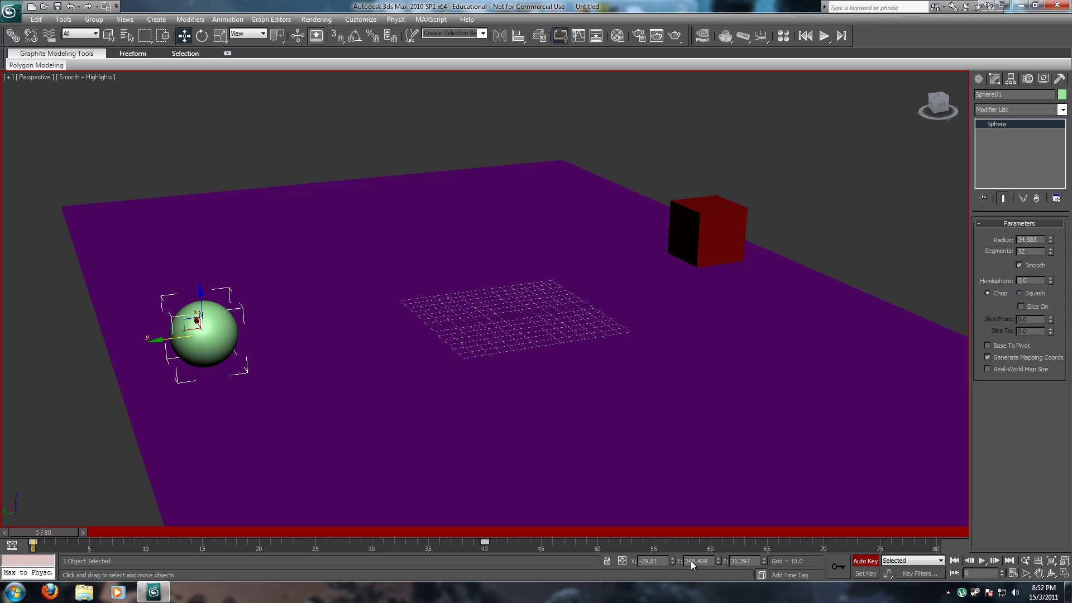
left_click(983, 561)
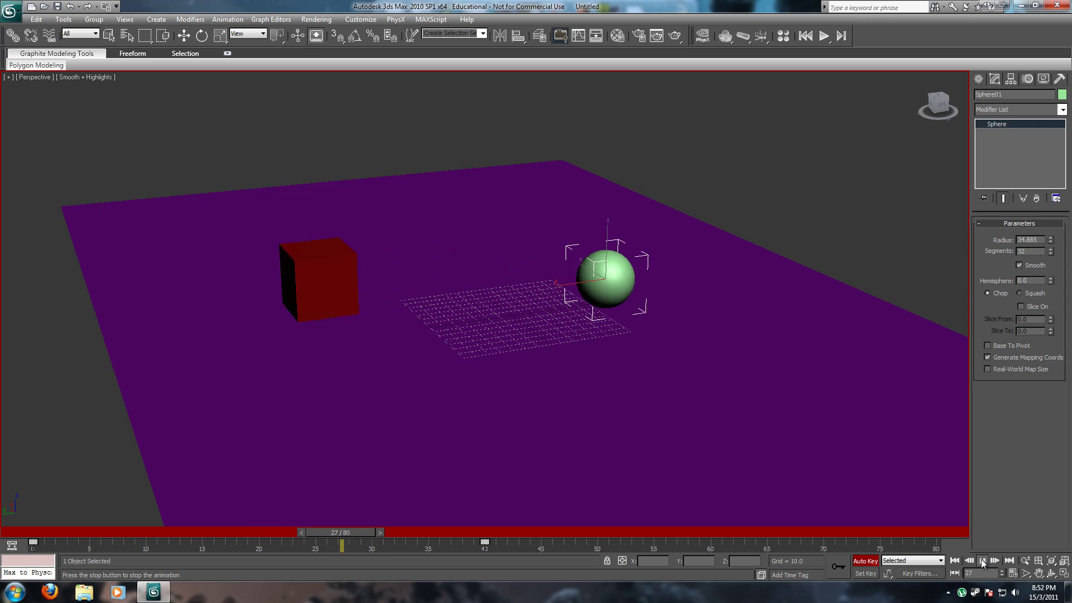
left_click(983, 561)
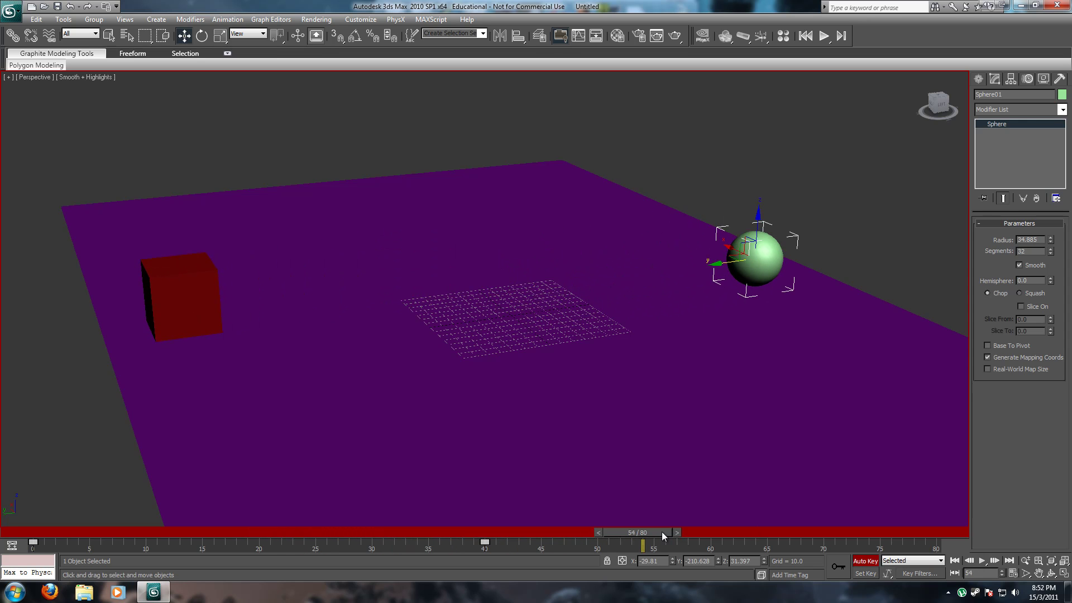
left_click_drag(656, 534, 62, 533)
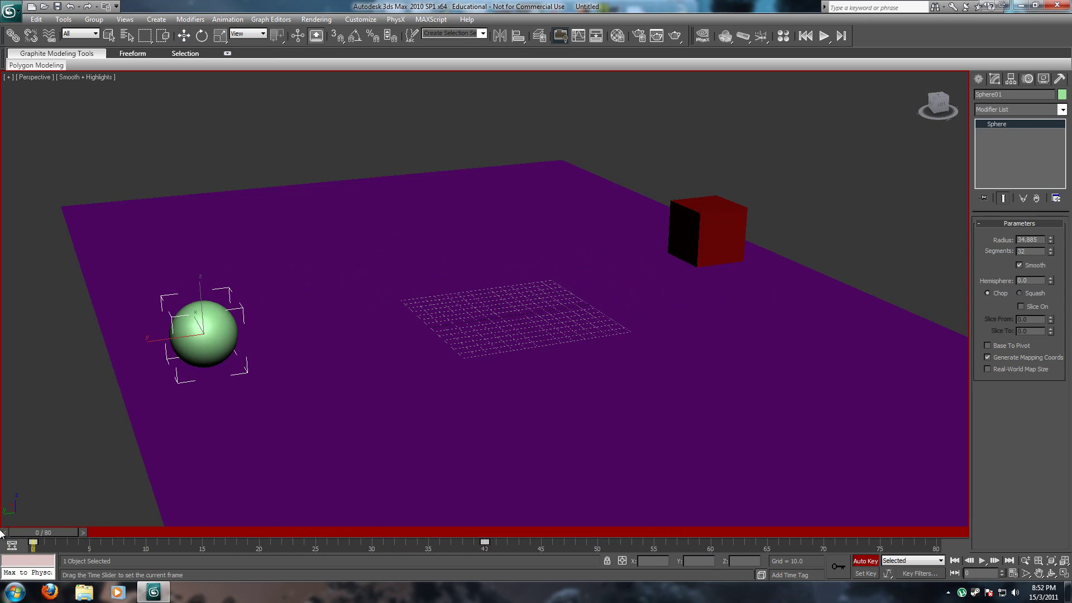
left_click(982, 561)
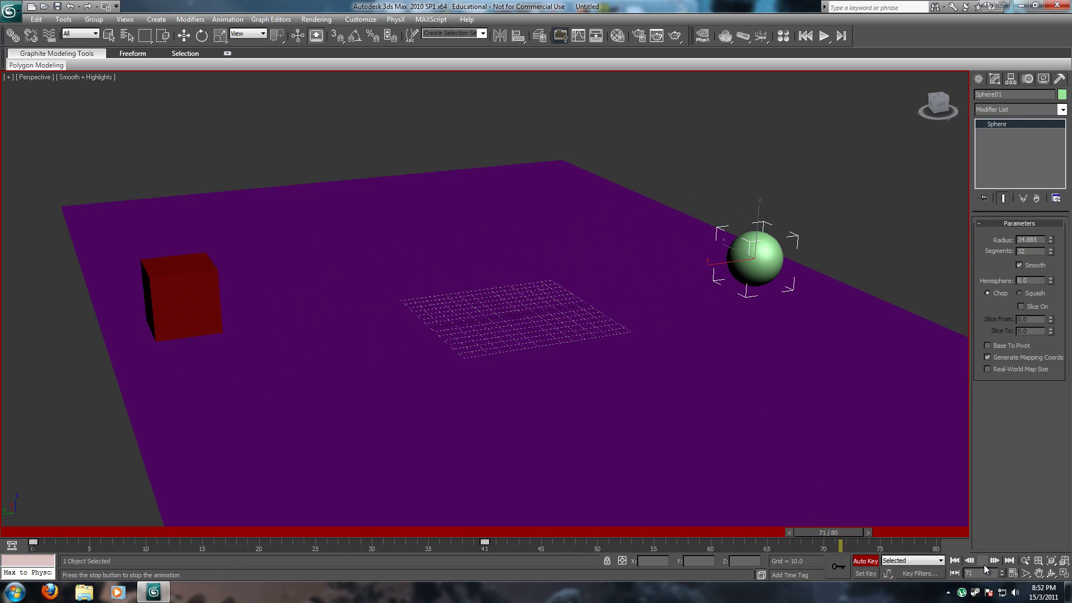
left_click(983, 562)
left_click_drag(863, 532, 13, 570)
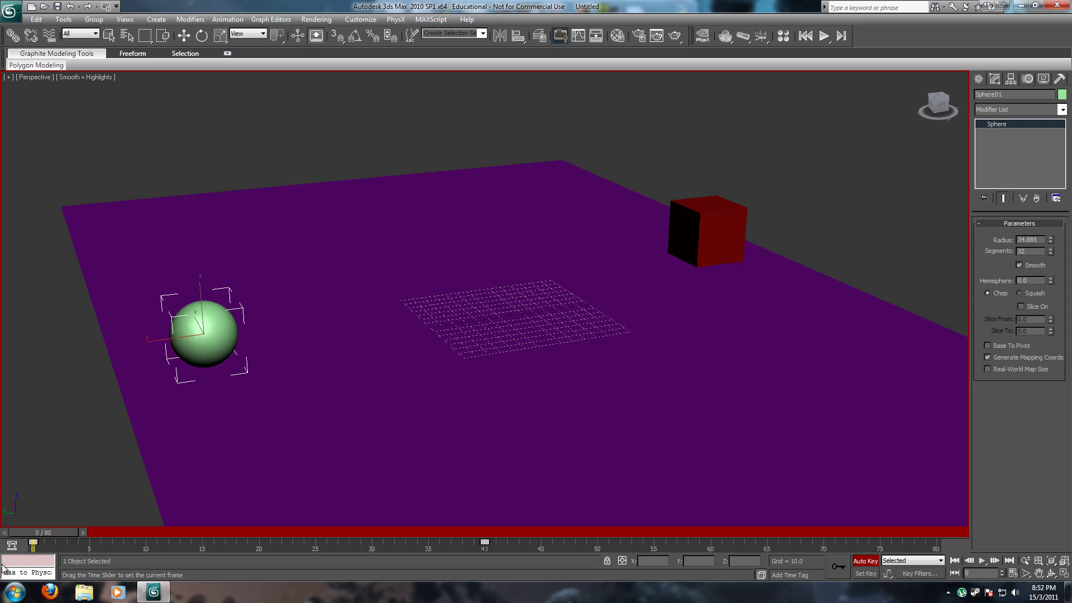
- Select the red cube and drag the green curve's frame-40 tangent handle to the left
key("w")
left_click(698, 234)
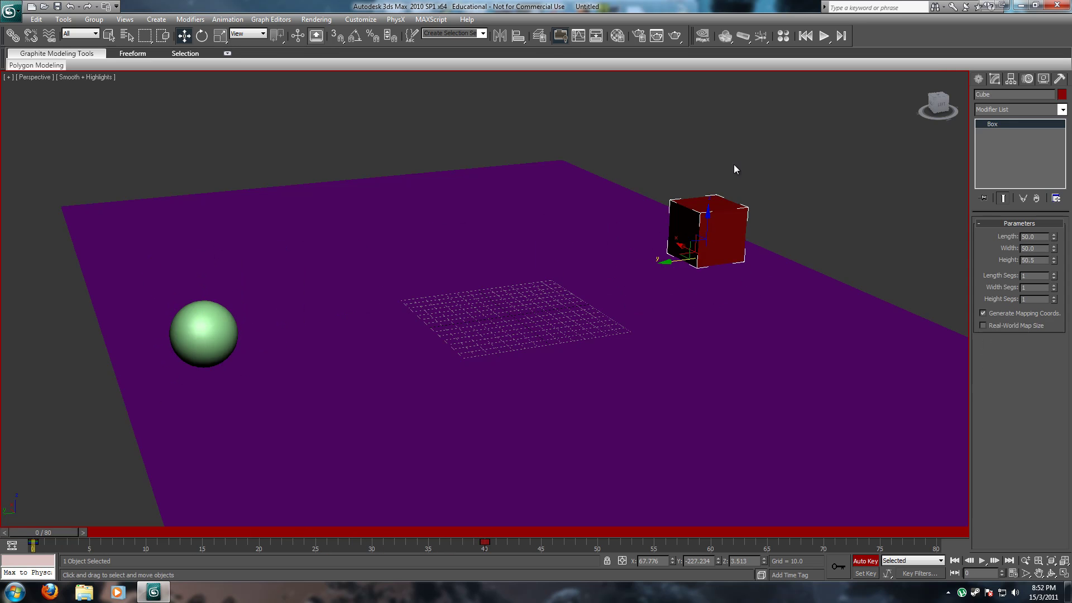
left_click(12, 545)
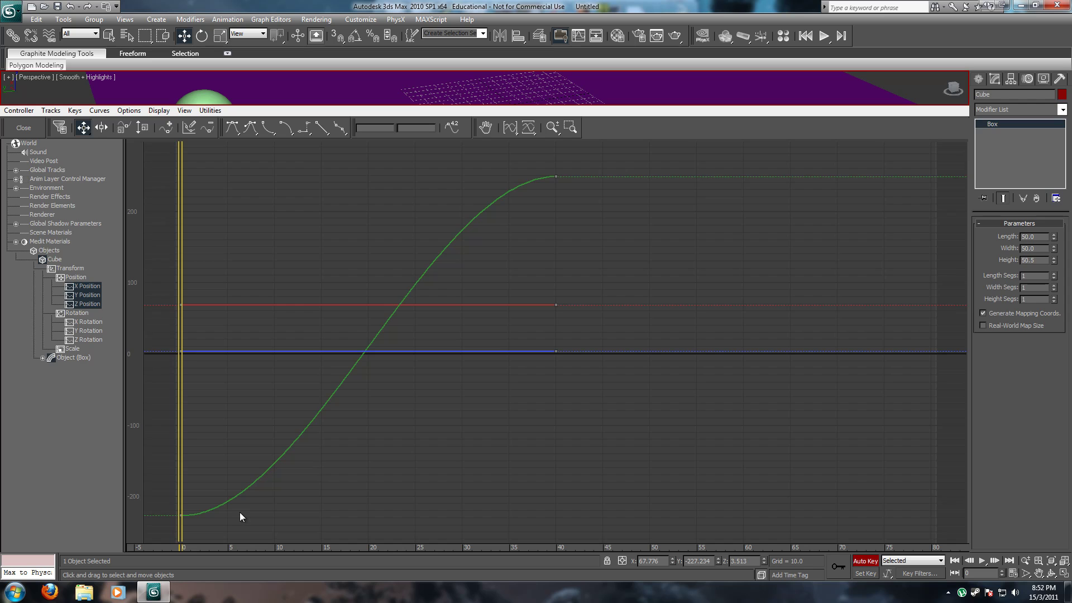
left_click(556, 177)
left_click_drag(431, 177, 89, 178)
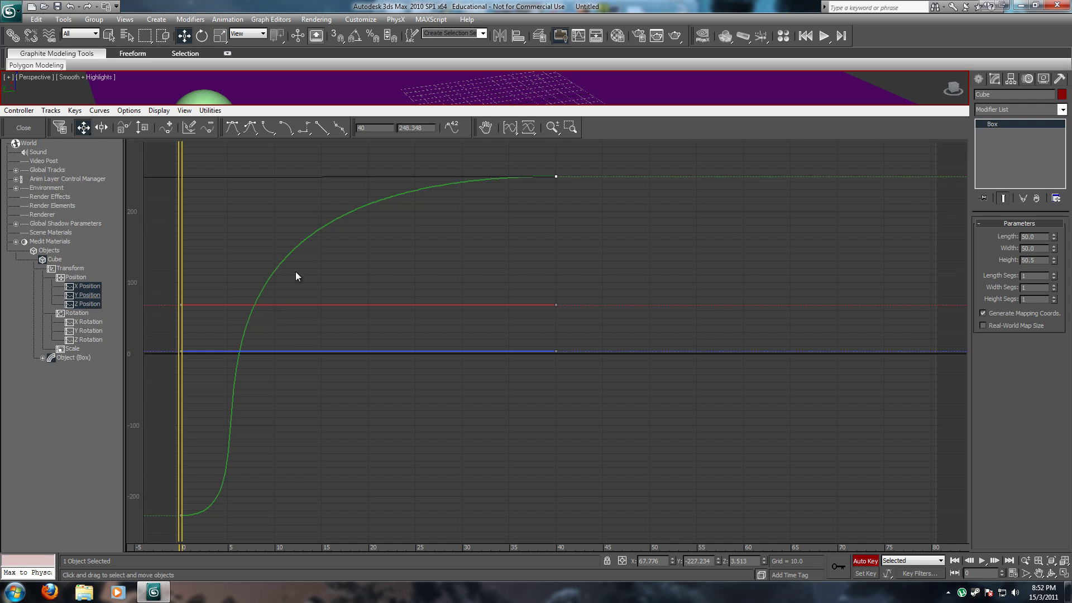
- Close the curve editor and play back the cube's eased motion
left_click(23, 128)
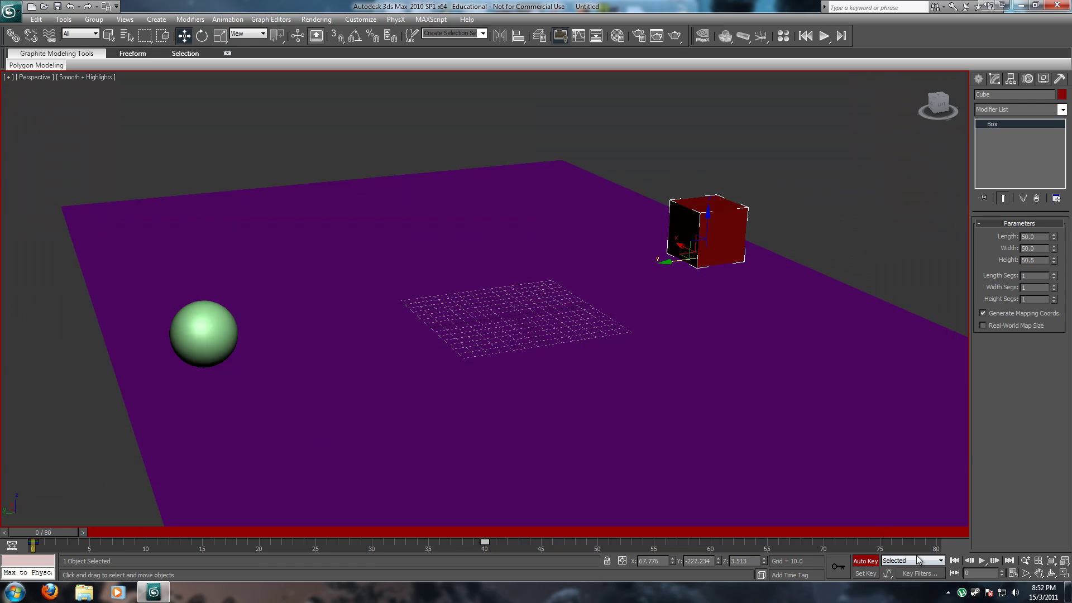
left_click(983, 561)
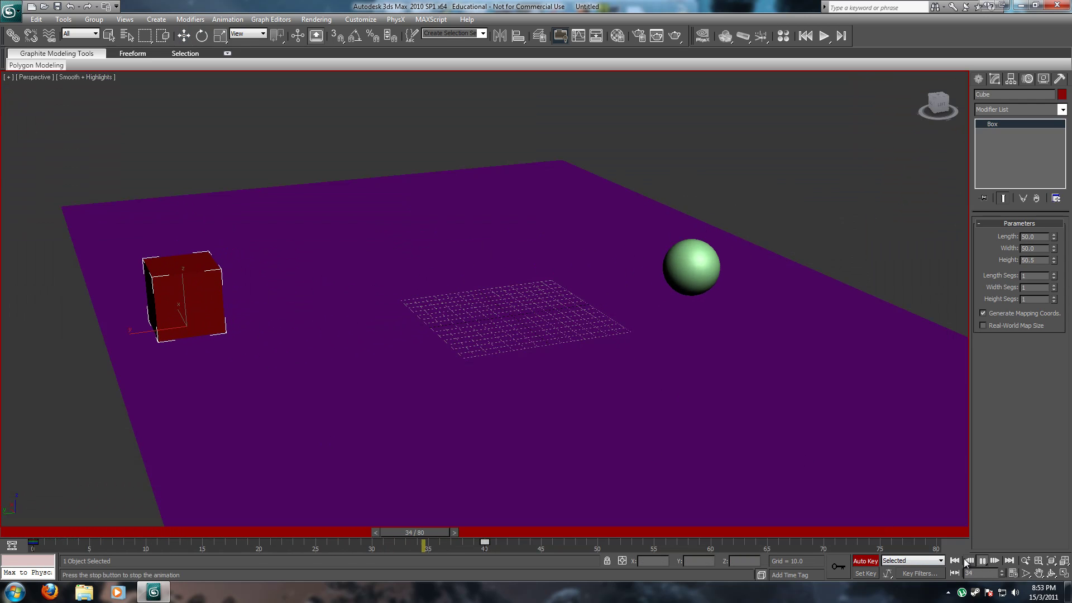
left_click_drag(531, 533, 41, 533)
- Set all the cube's position keys to linear tangents, then close the editor and replay
key("w")
left_click(13, 547)
left_click_drag(159, 154, 682, 537)
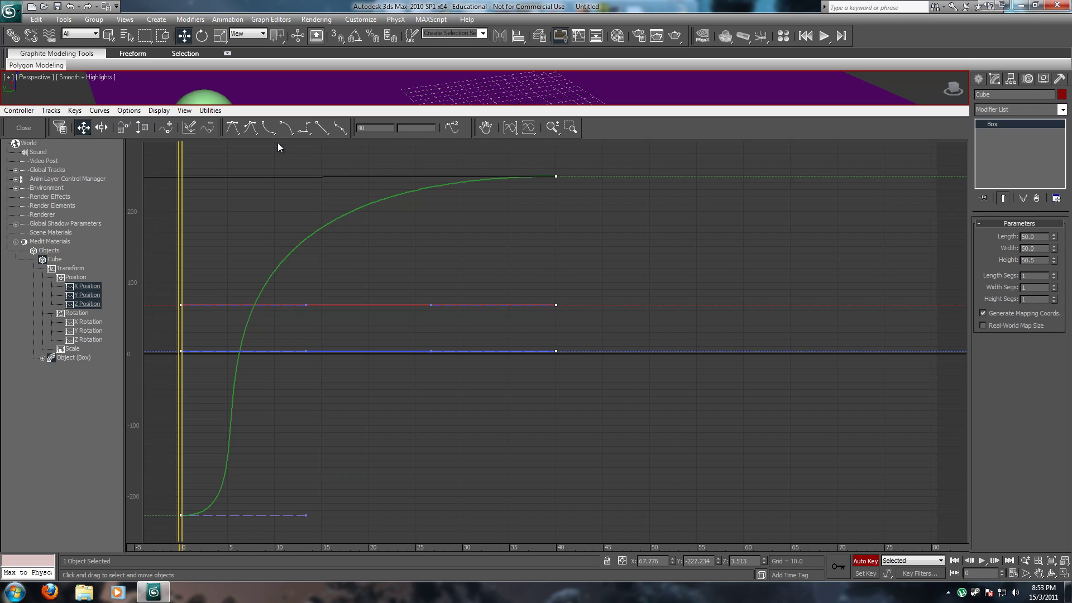
left_click(321, 129)
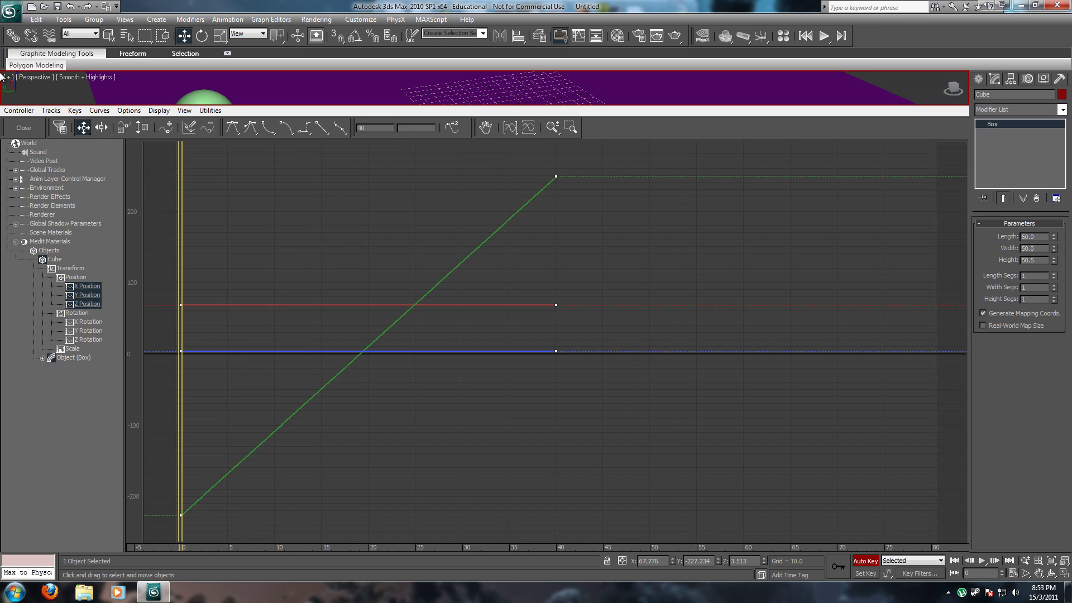
left_click(23, 128)
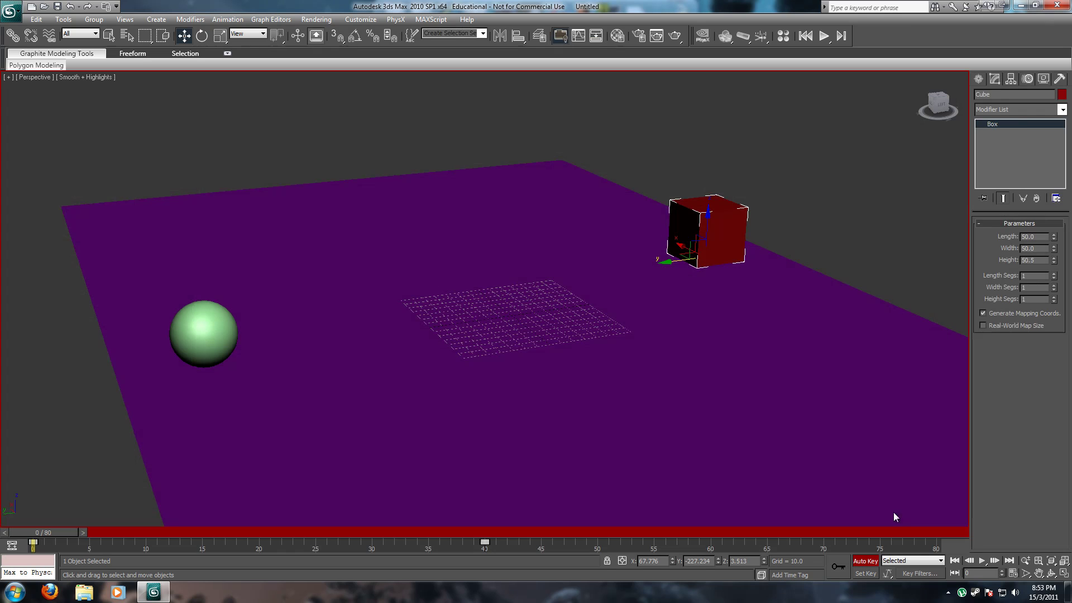
left_click(982, 562)
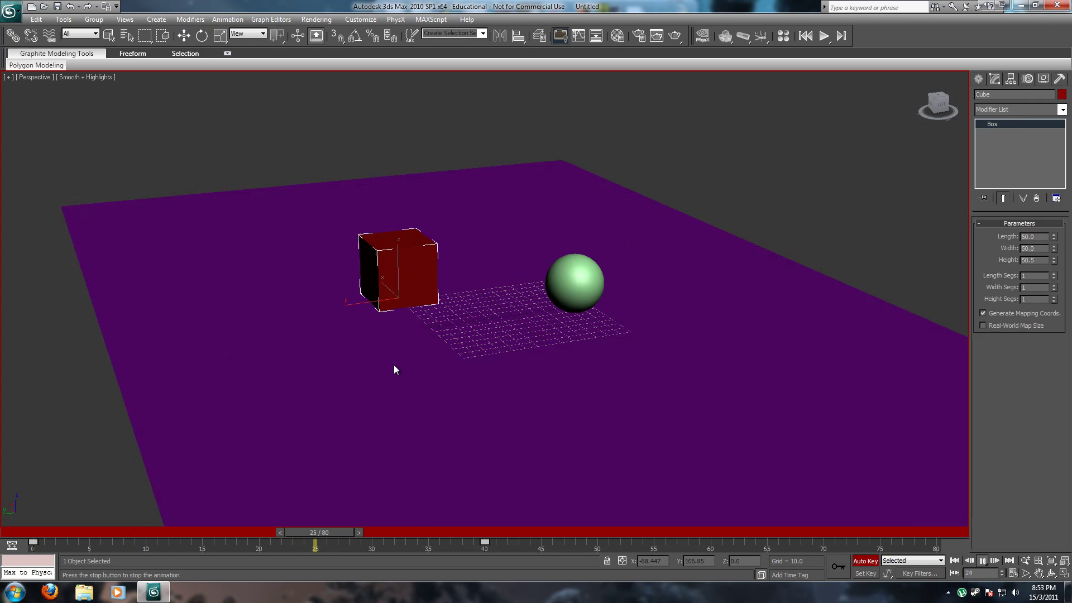
left_click(983, 562)
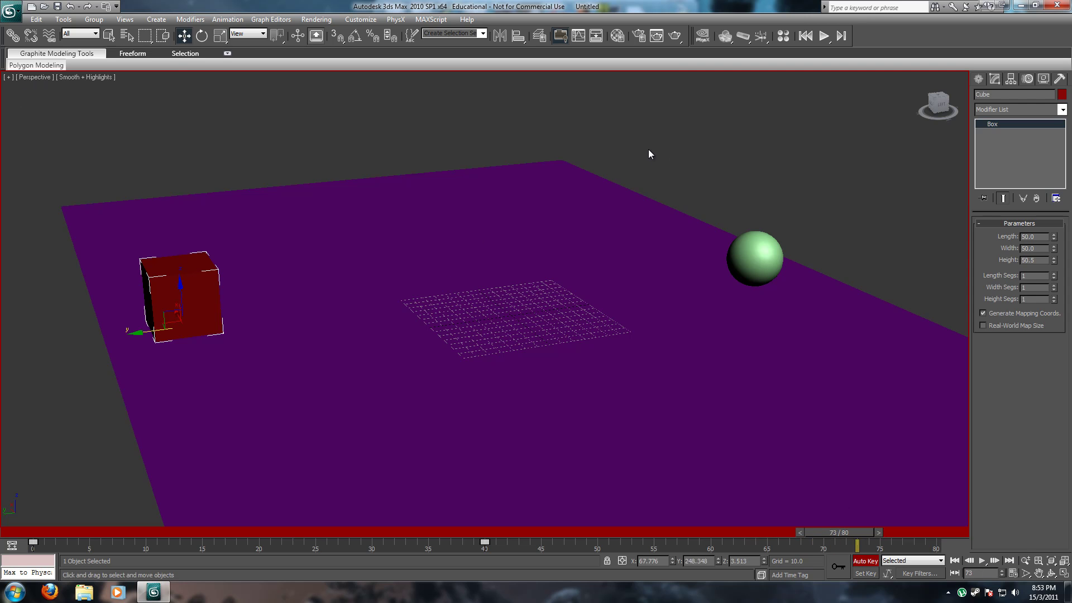
- Turn off Auto Key and orbit so the cube sits left, sphere right
middle_click_drag(366, 369, 433, 381, "alt")
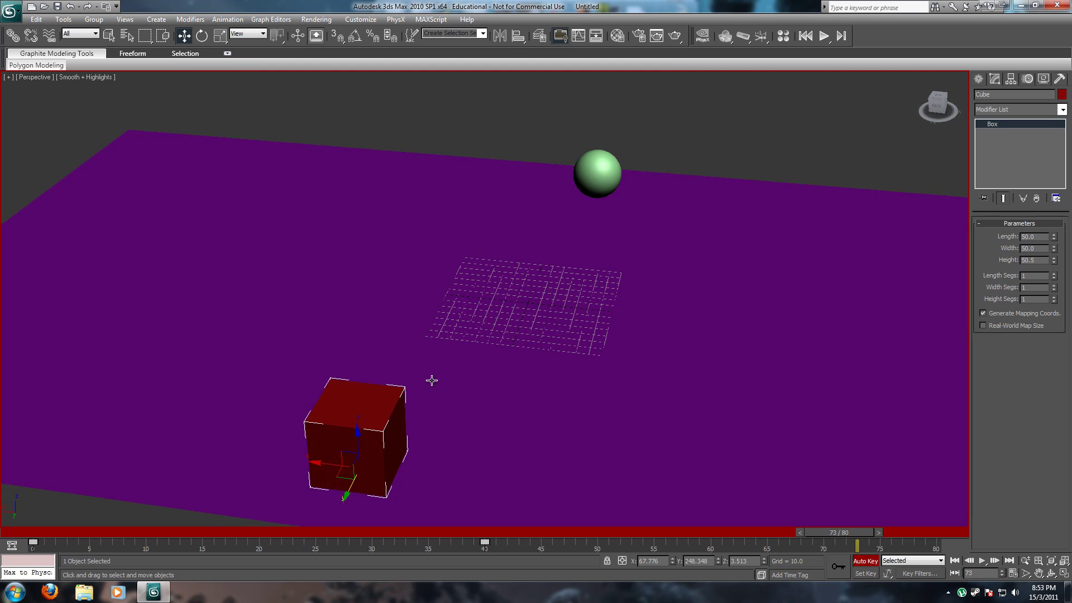
left_click(865, 561)
middle_click_drag(827, 447, 835, 486, "alt")
left_click_drag(857, 541, 488, 539)
key("w")
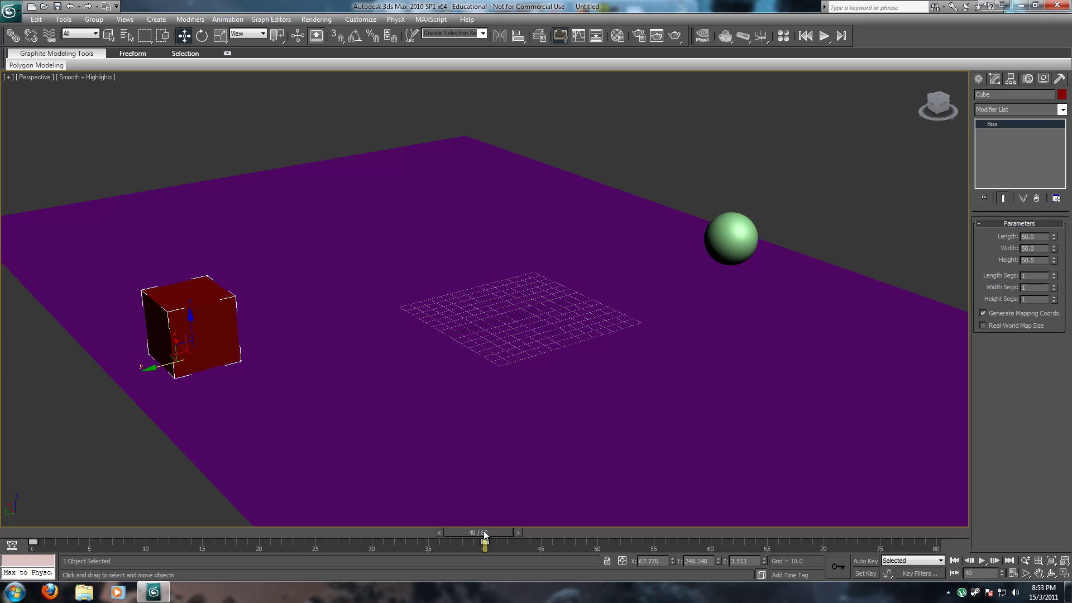
- Set the animation end time to 40 frames, scrub through it, and select the floor
left_click(1013, 573)
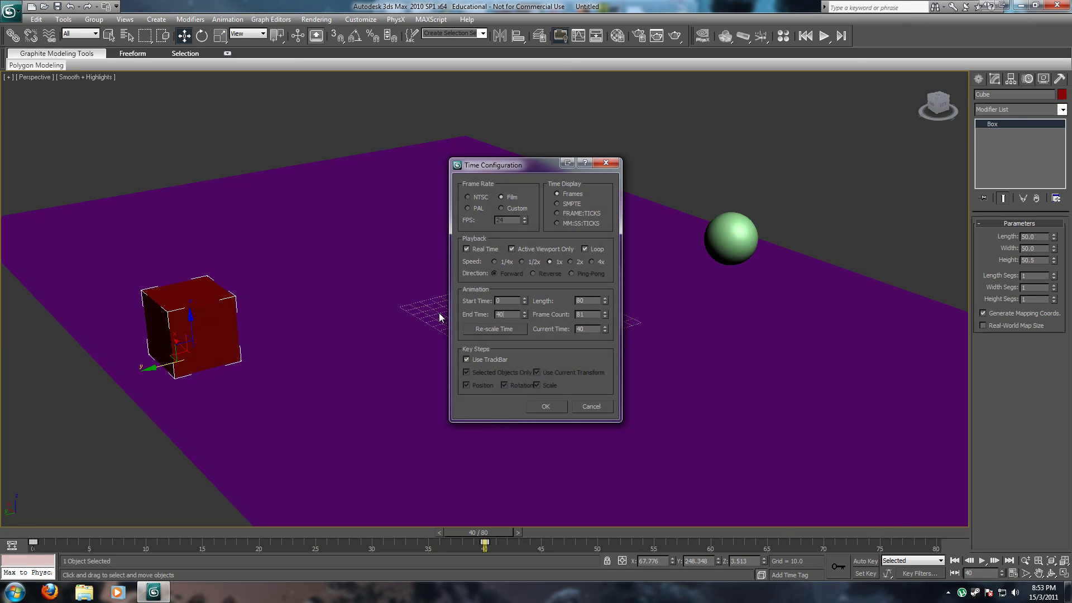
left_click(593, 315)
left_click(538, 405)
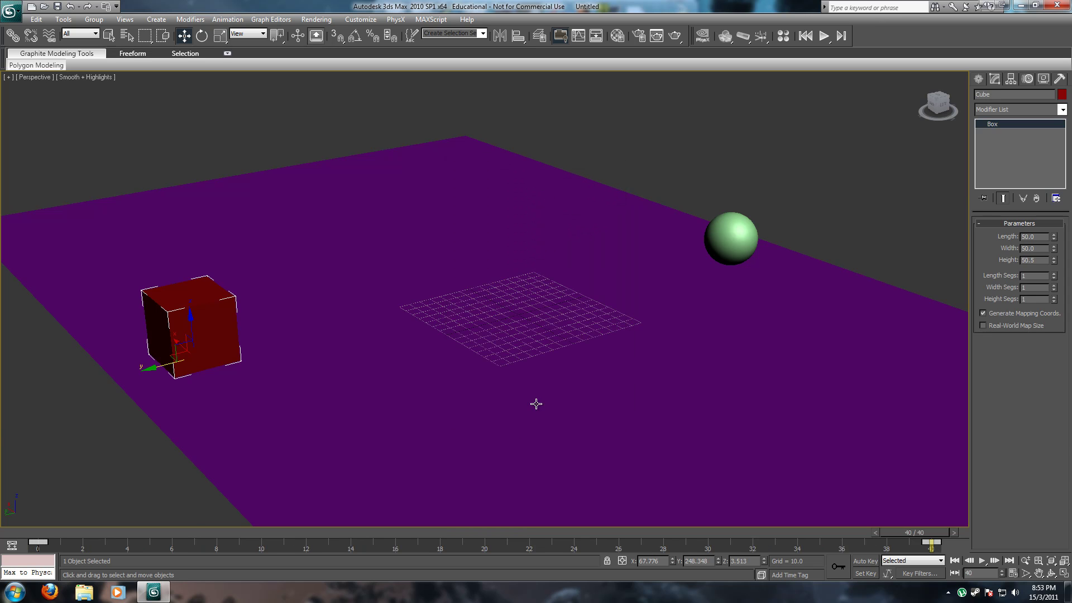
left_click_drag(33, 531, 810, 469)
left_click(644, 413)
- Scale the purple floor plane up uniformly
key("r")
left_click_drag(500, 301, 583, 315)
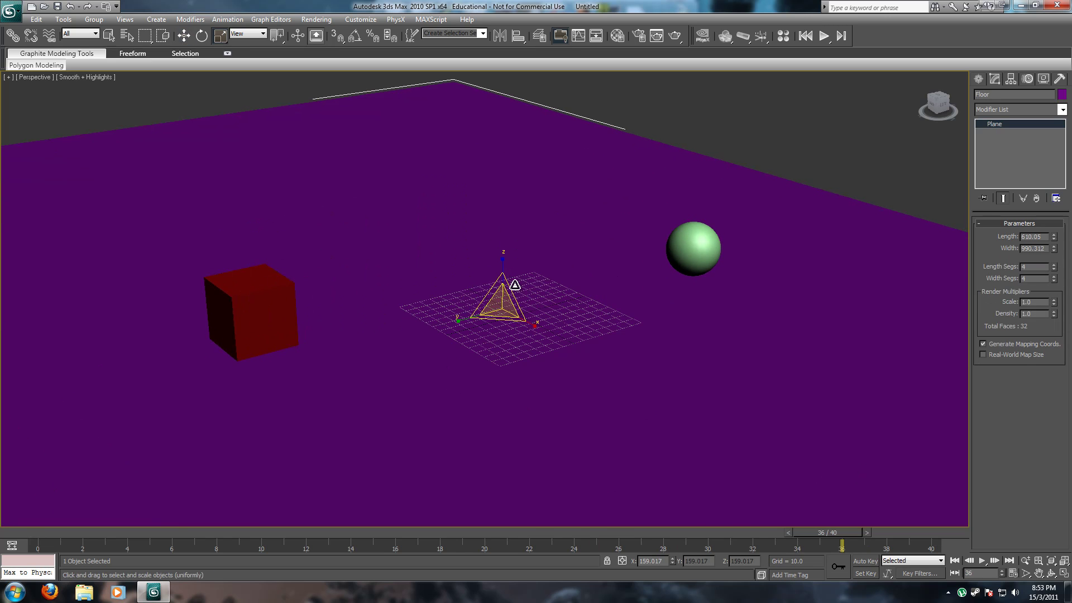
key("q")
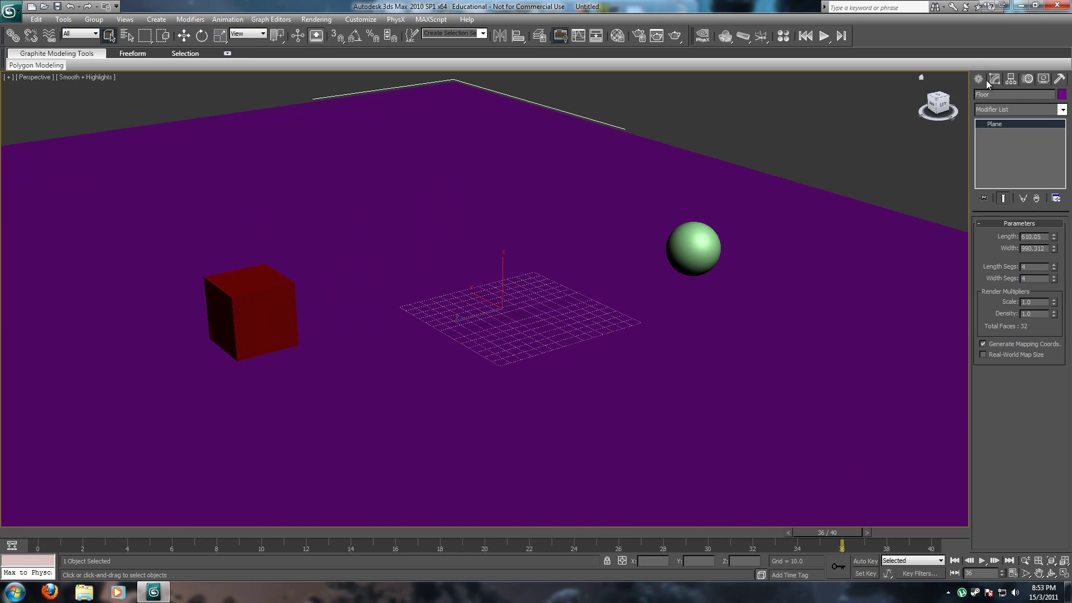
- Create a Standard Skylight in the scene and orbit the perspective view to reframe it
left_click(980, 79)
left_click(1009, 98)
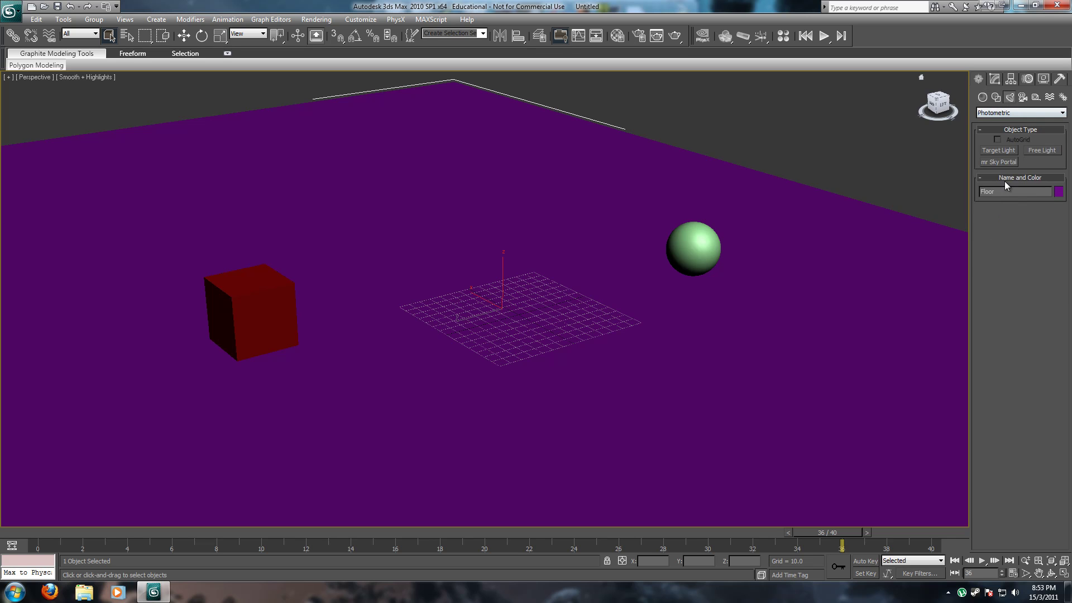
left_click(1007, 115)
left_click(1005, 128)
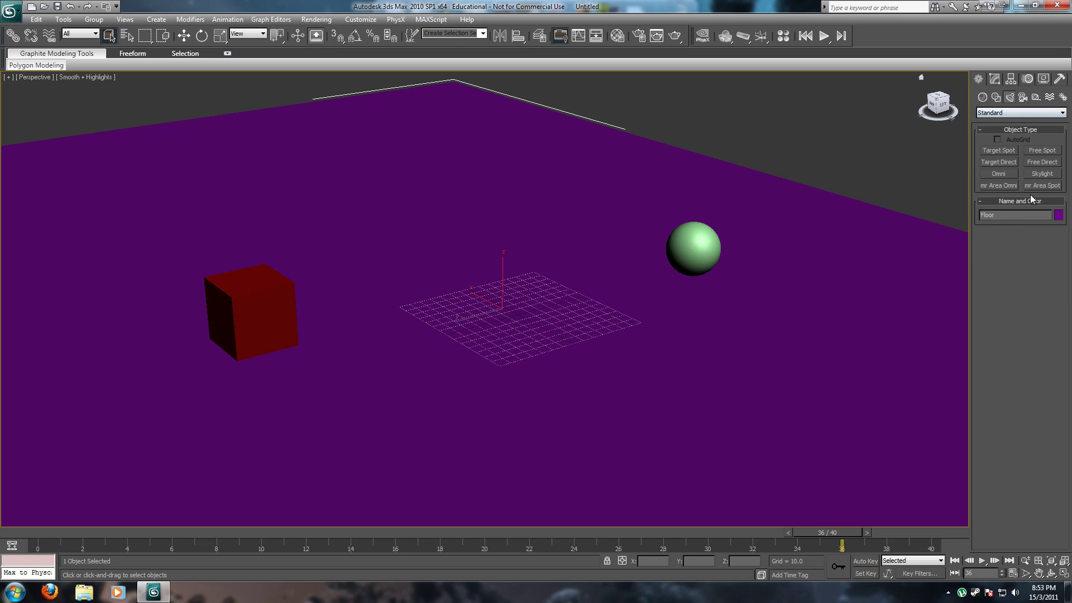
left_click(1007, 175)
left_click(521, 382)
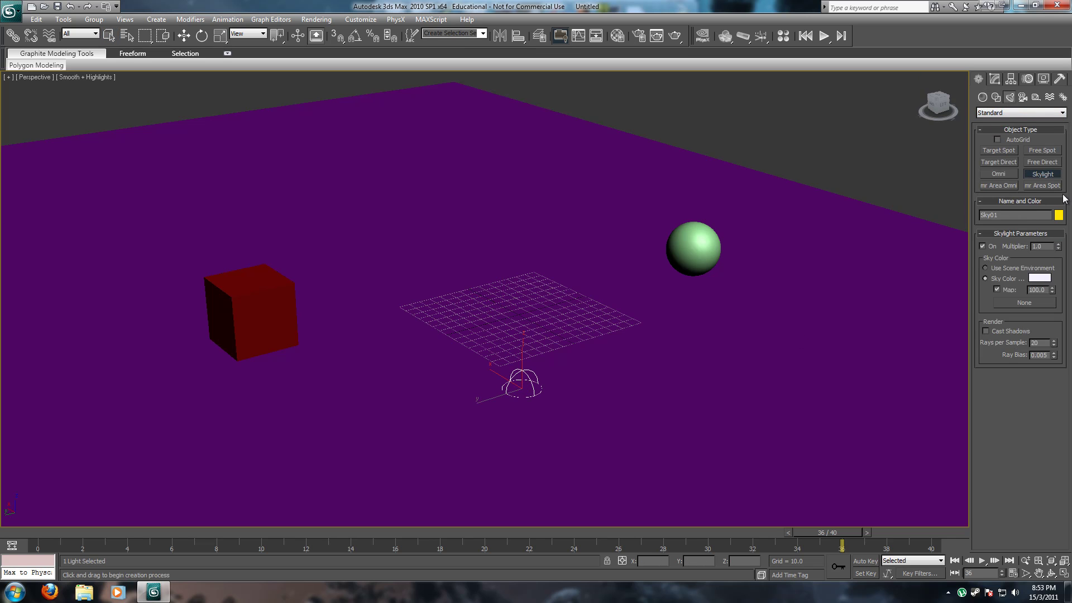
left_click(995, 79)
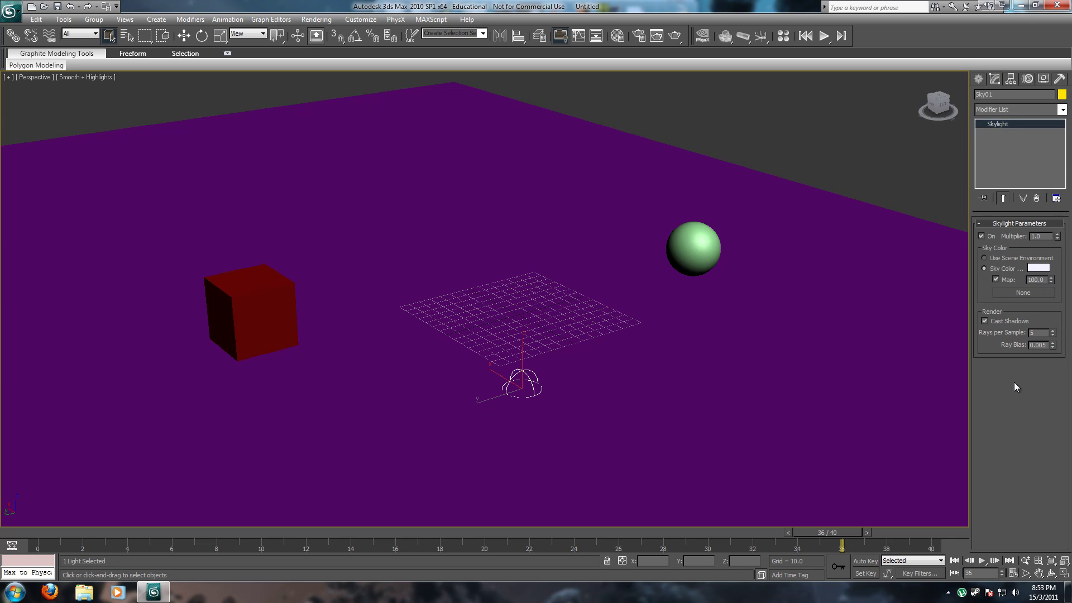
middle_click_drag(589, 342, 641, 273, "alt")
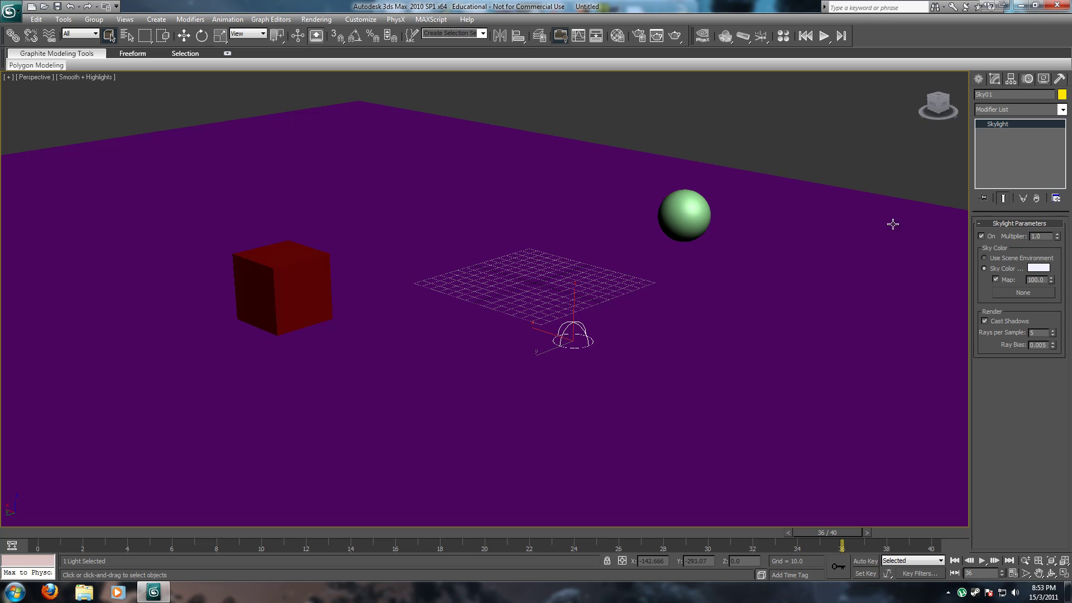
- Render a test frame, then maximize the Front viewport
left_click(676, 36)
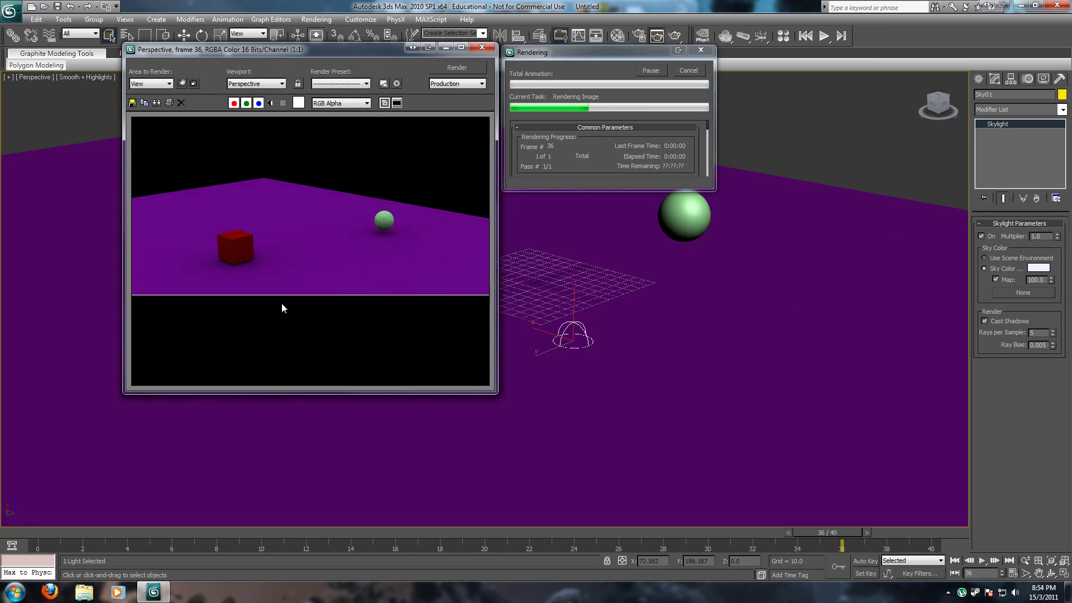
left_click(482, 48)
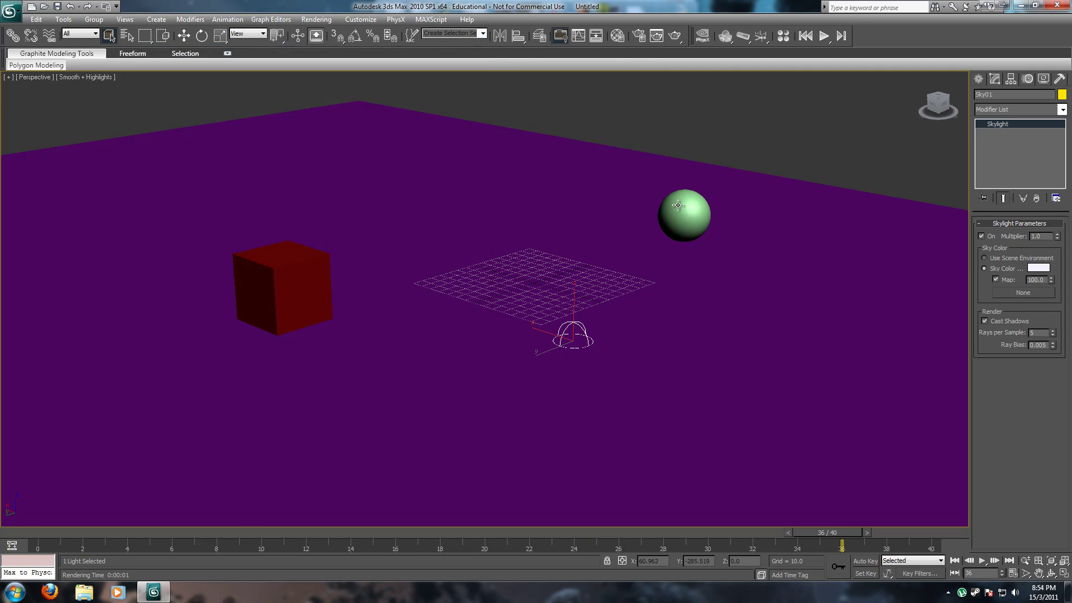
left_click(685, 215)
key("alt+w")
left_click(702, 202)
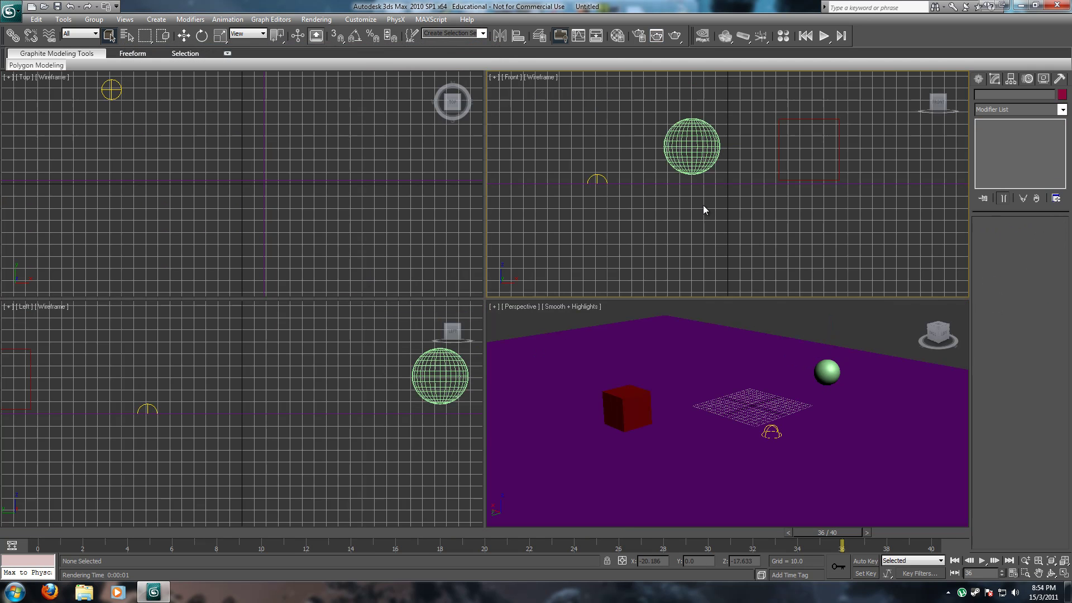
scroll(738, 157, "up", 5)
key("alt+w")
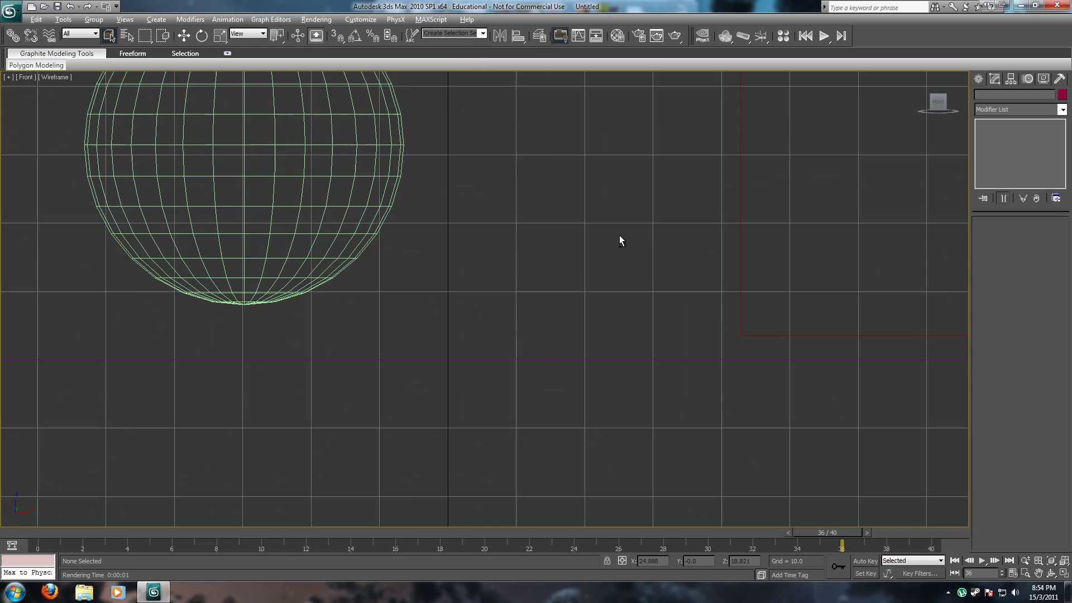
key("alt+w")
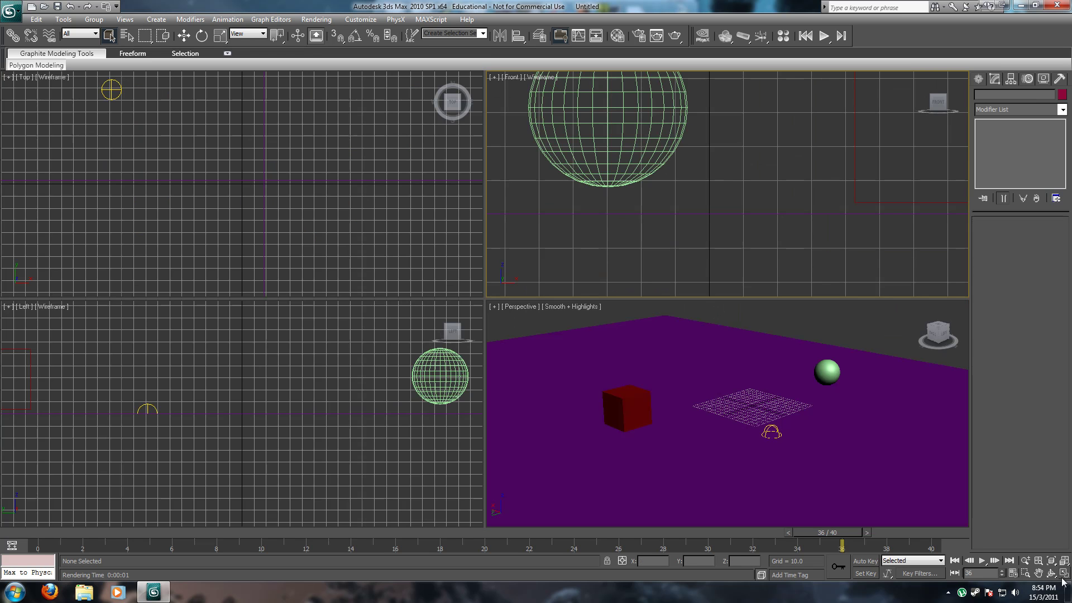
left_click(1064, 575)
left_click(1065, 575)
key("alt+w")
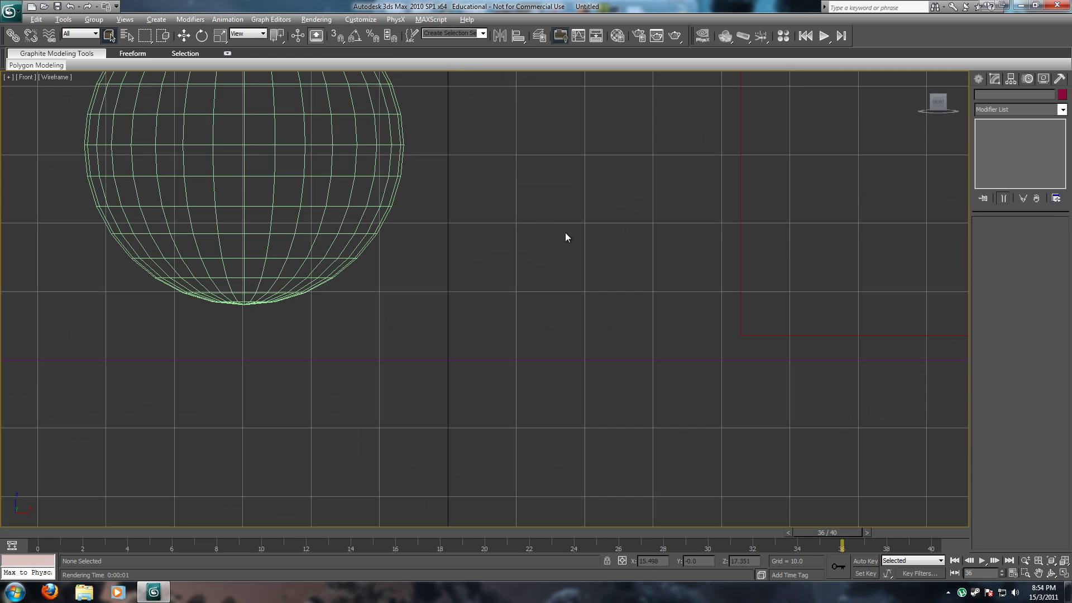
- In the Front view, lower the green sphere and red cube onto the floor
left_click(238, 177)
key("bracketright")
key("w")
left_click_drag(363, 185, 364, 210)
left_click(705, 246)
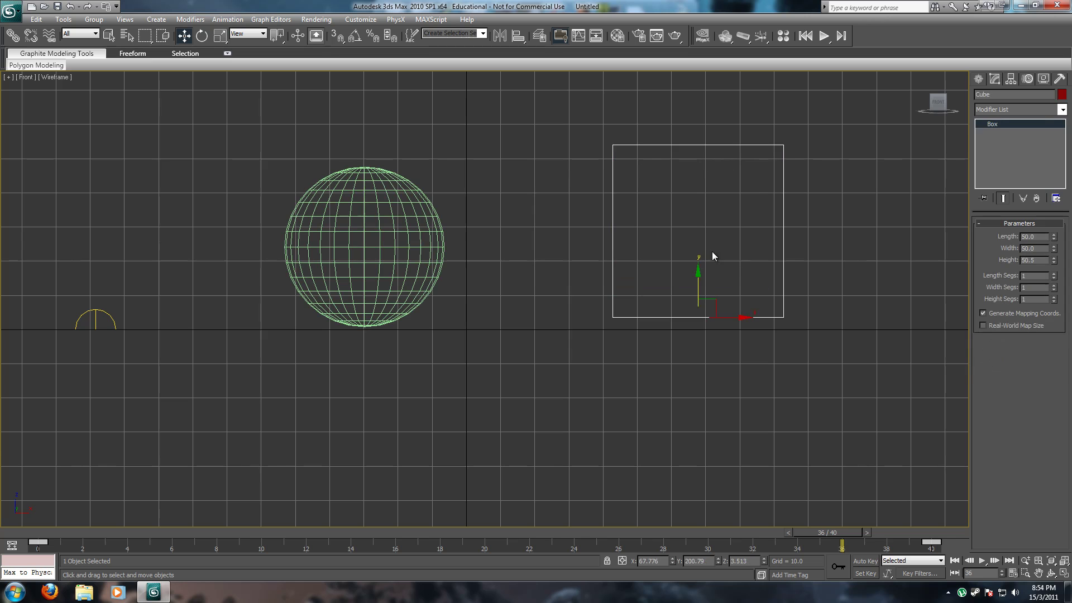
left_click_drag(692, 262, 692, 271)
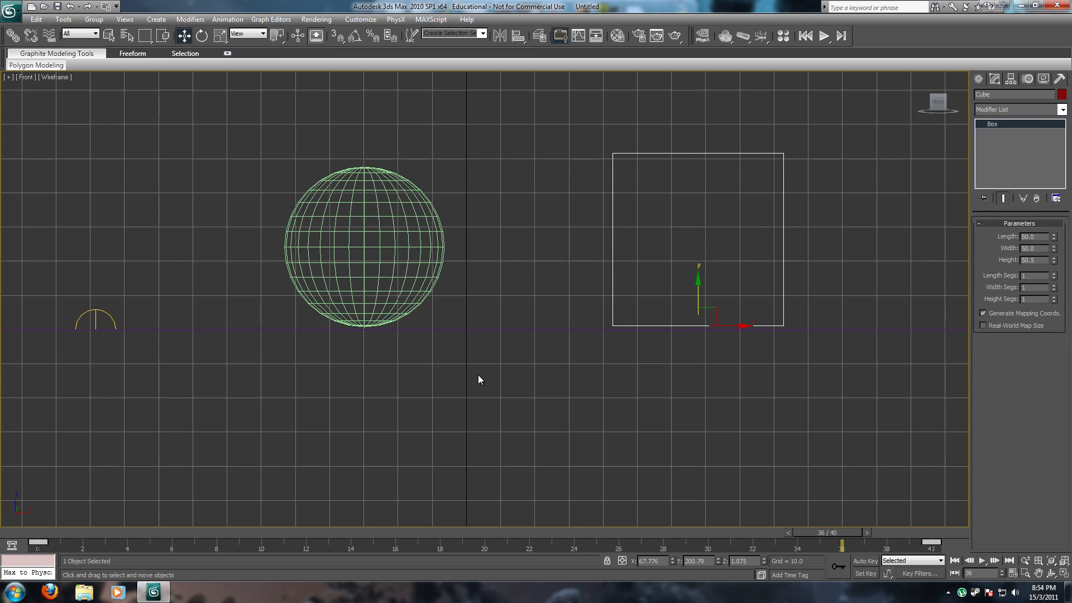
- Raise the skylight above the objects and maximize the Perspective view again
left_click(109, 321)
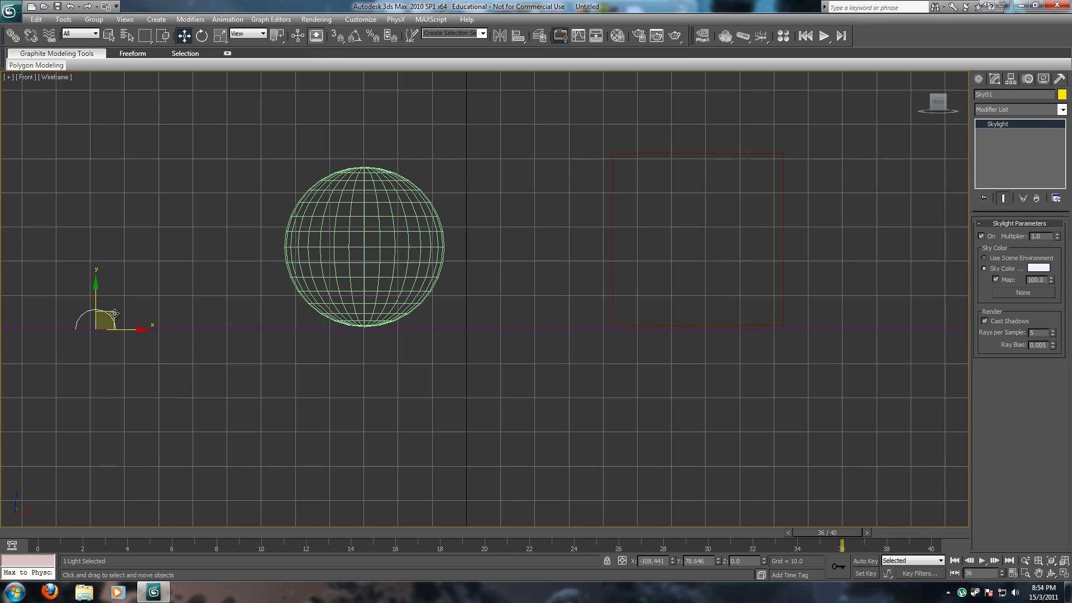
left_click_drag(109, 321, 111, 202)
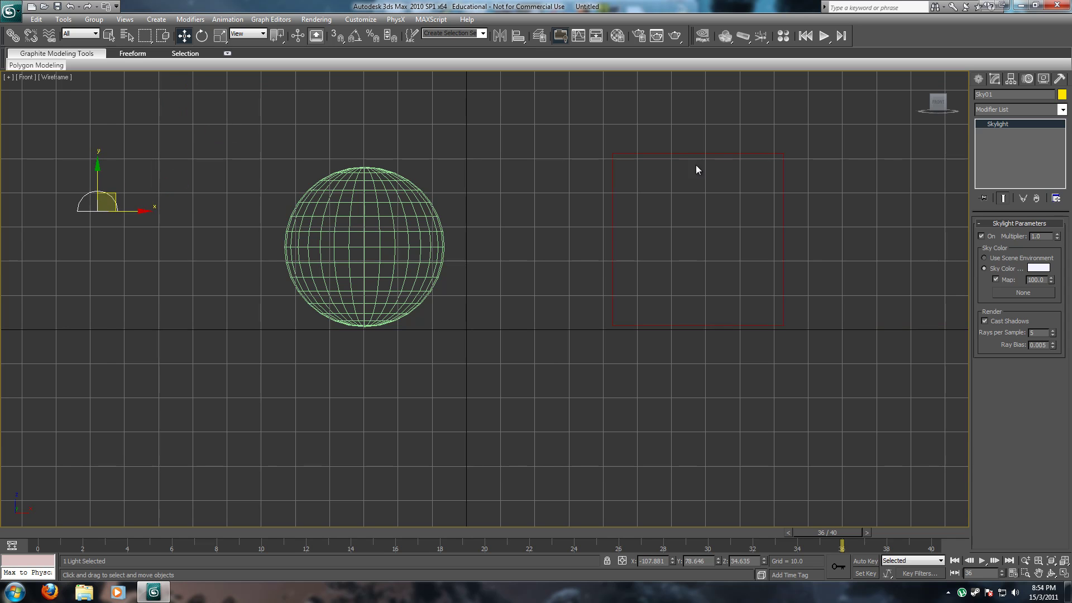
key("alt+w")
right_click(699, 433)
key("alt+w")
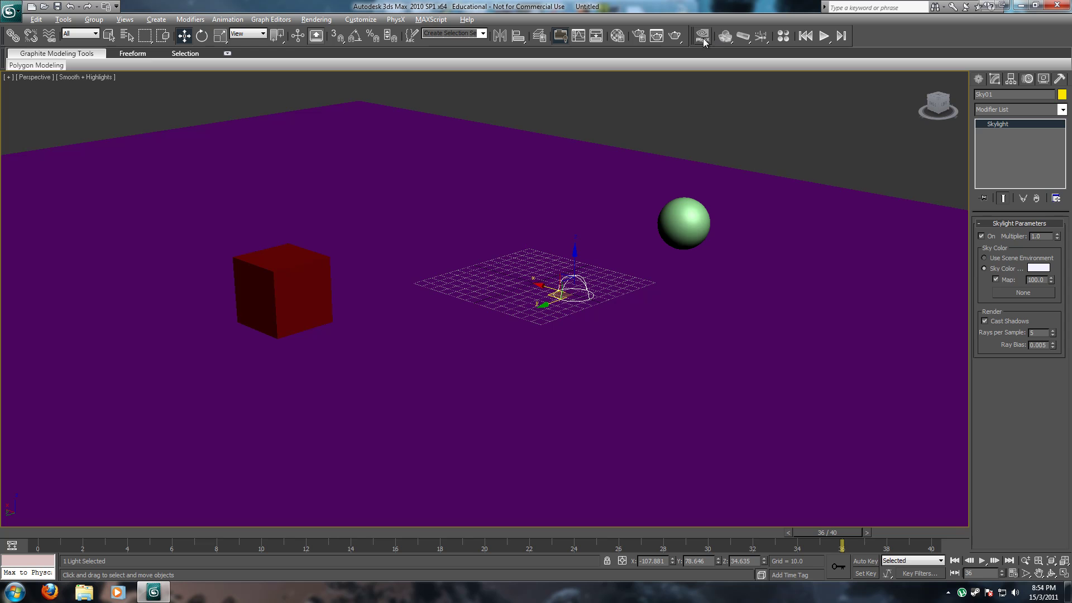
- Render the perspective view at HDTV (video) 1920x1080, view it full screen, then close it
left_click(638, 35)
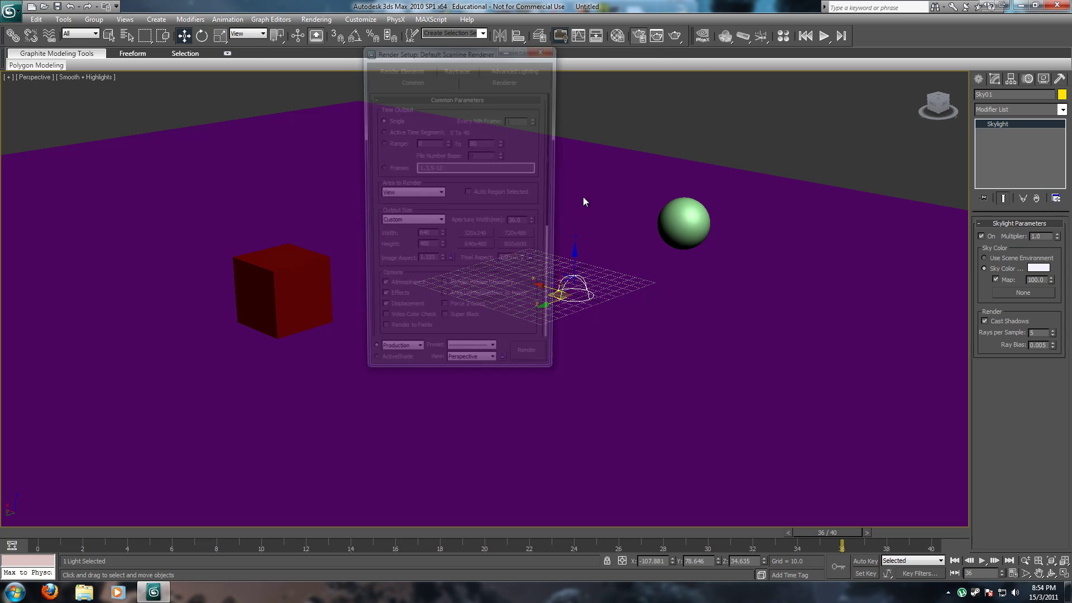
left_click(430, 223)
left_click(394, 365)
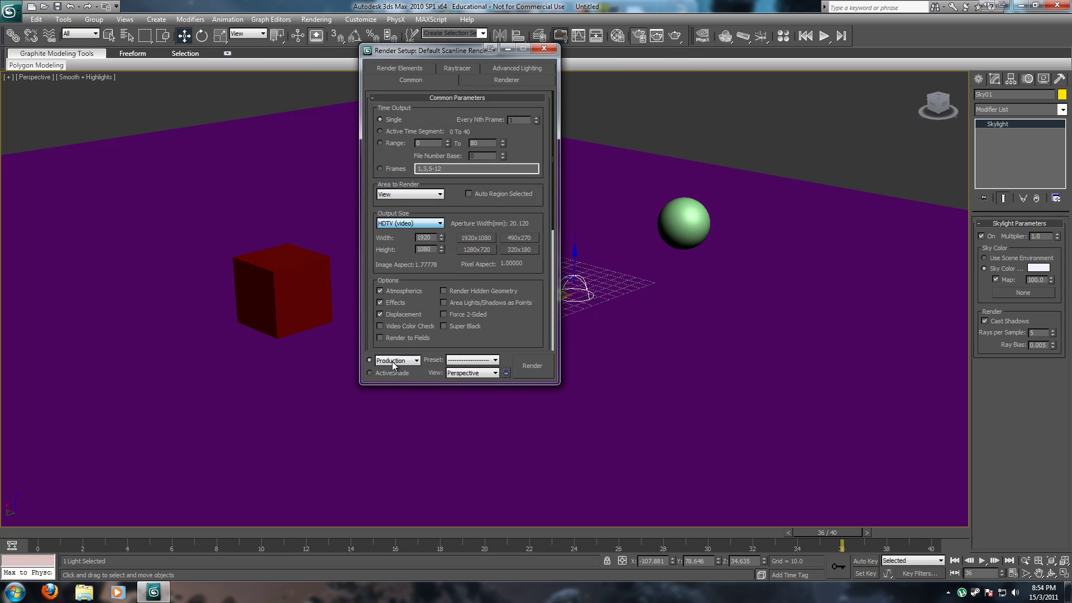
left_click(534, 369)
double_click(252, 49)
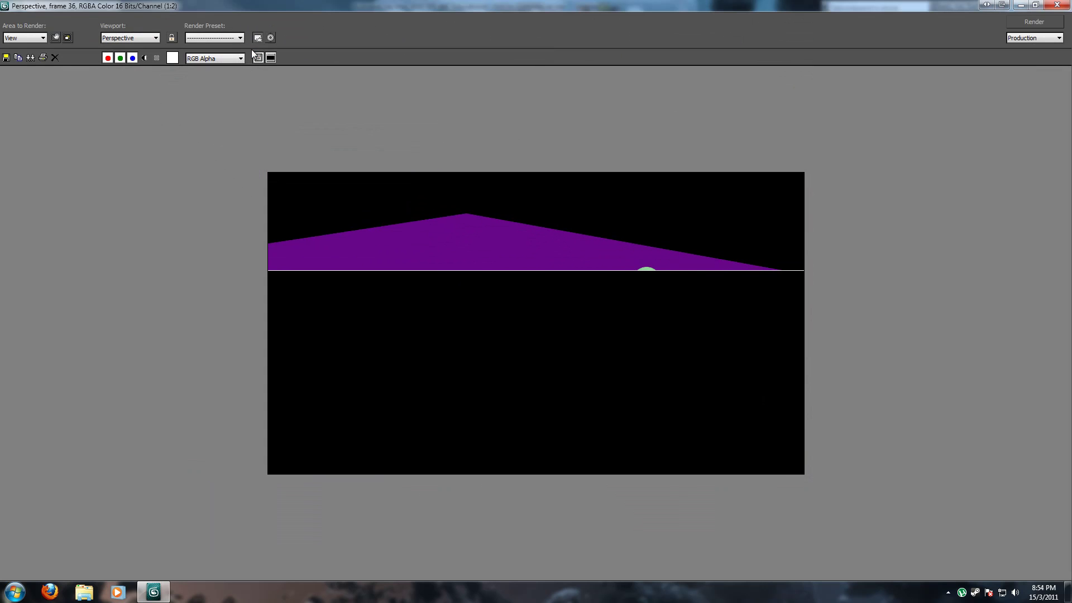
scroll(305, 234, "up", 1)
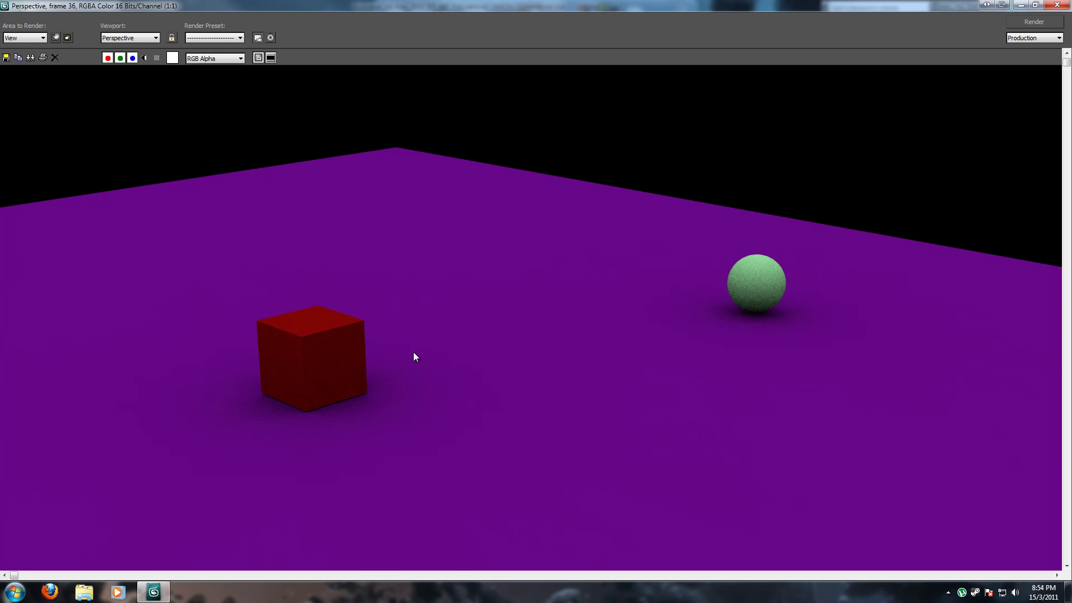
left_click(1057, 4)
- Close Render Setup and move the animation to frame 32
left_click(544, 49)
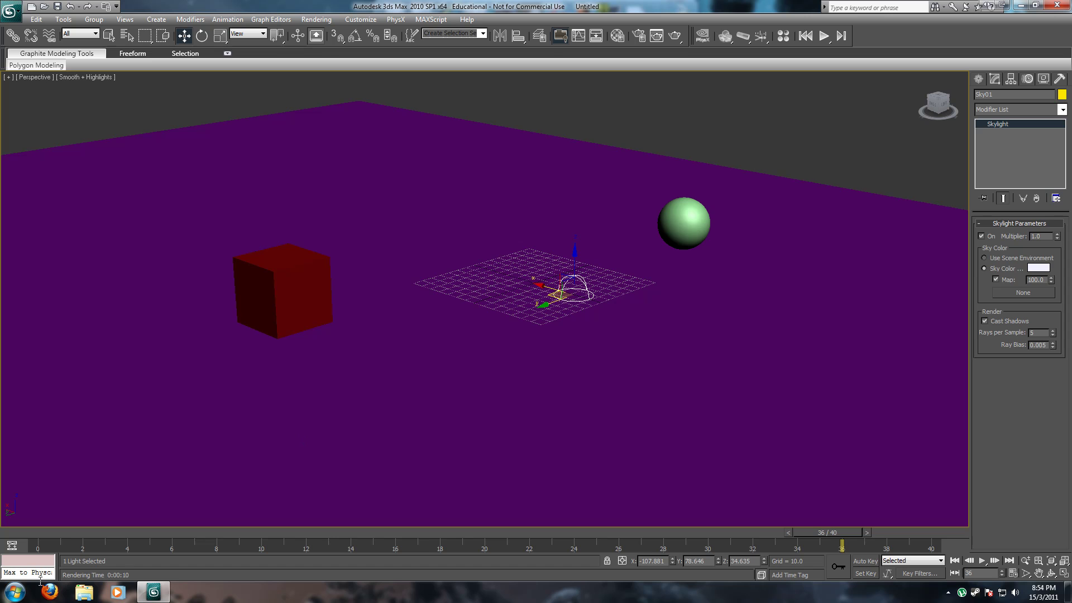
left_click_drag(71, 538, 753, 539)
key("w")
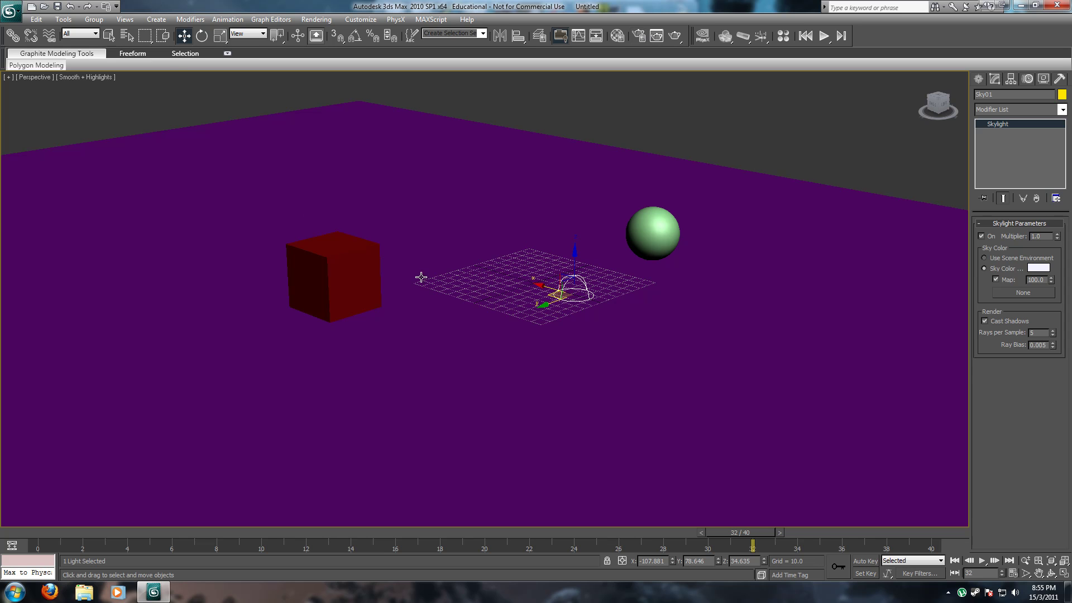
- Deselect the skylight and orbit the Perspective view to see the sphere and cube from the opposite side
middle_click_drag(684, 320, 535, 319, "alt")
key("q")
left_click(195, 121)
middle_click_drag(195, 121, 567, 331, "alt")
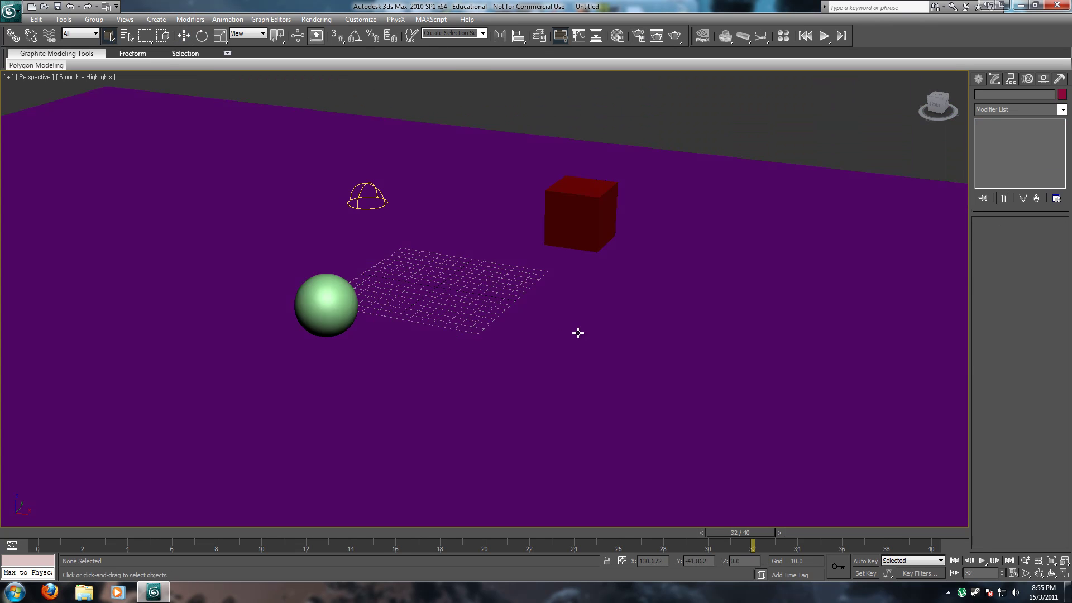
scroll(560, 330, "down", 5)
middle_click_drag(618, 388, 573, 377, "alt")
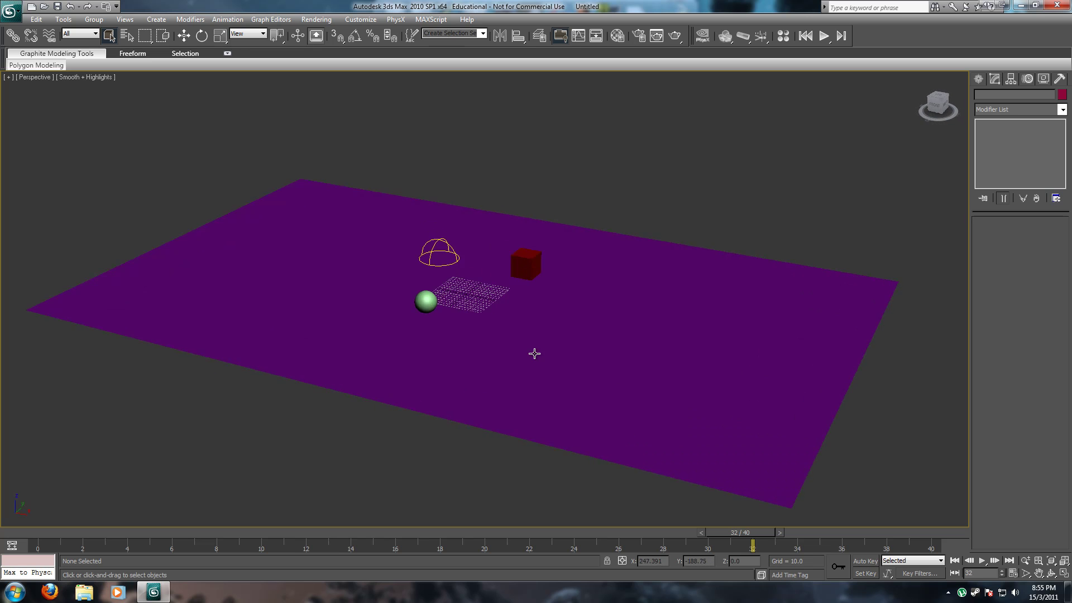
scroll(573, 378, "up", 5)
middle_click_drag(513, 357, 526, 327, "alt")
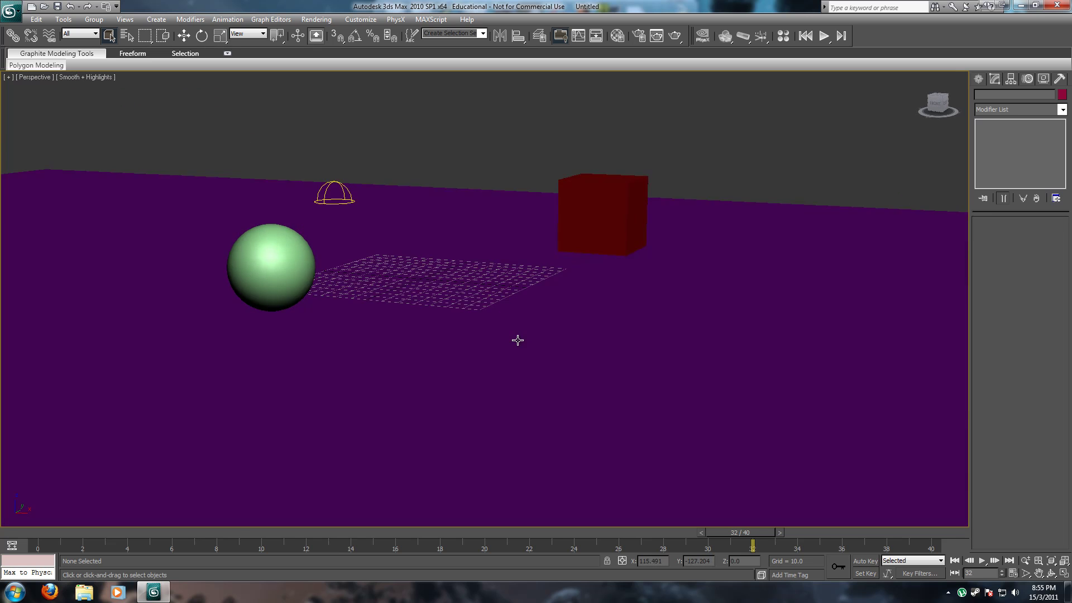
middle_click_drag(517, 340, 500, 344, "alt")
middle_click_drag(642, 320, 629, 330, "alt")
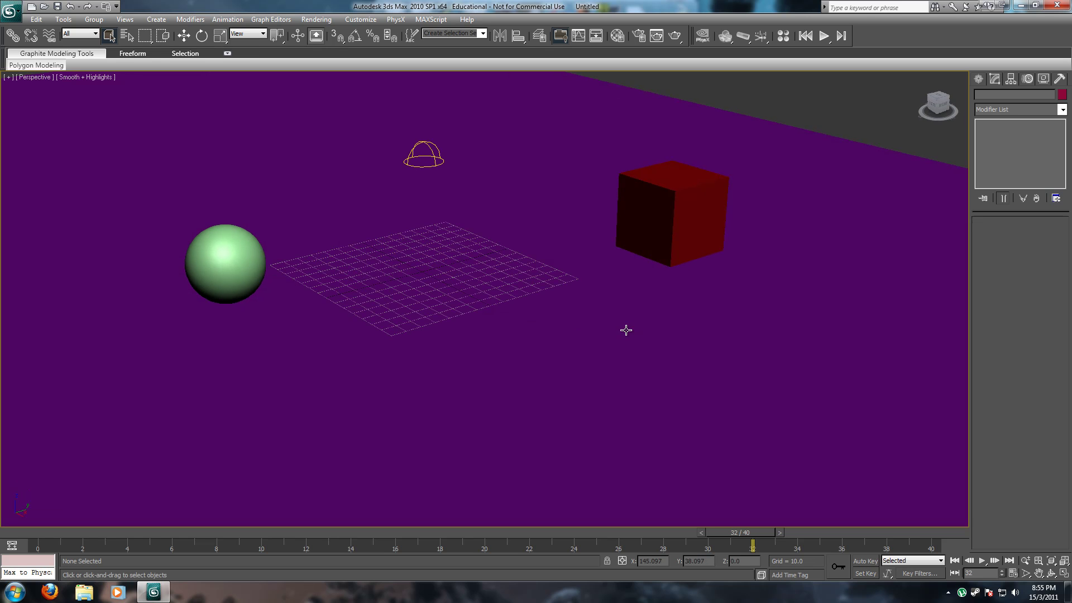